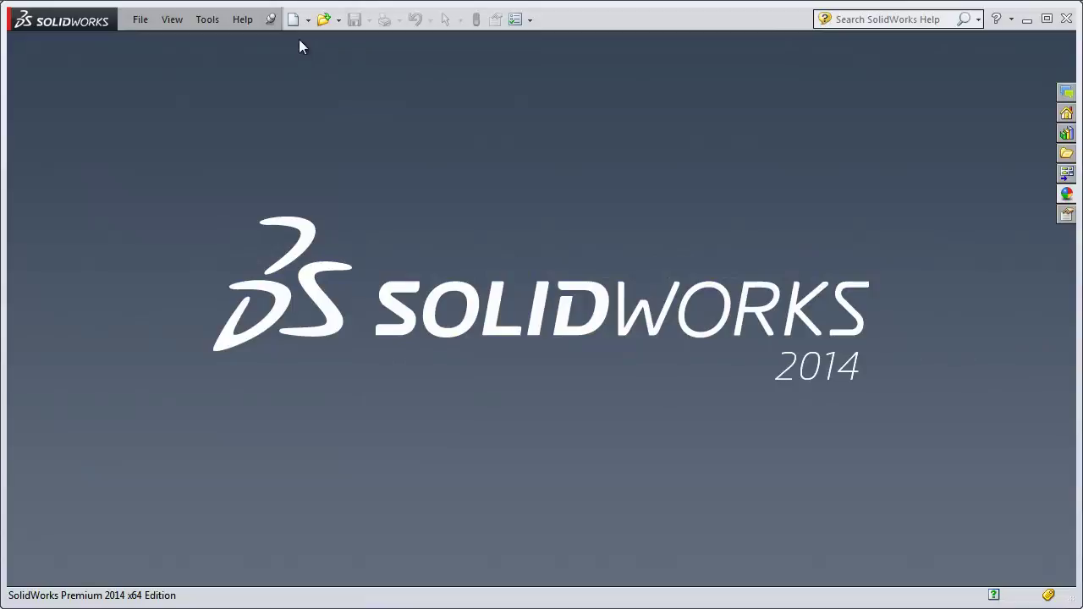
- Create a new blank part document, Part7
click(296, 22)
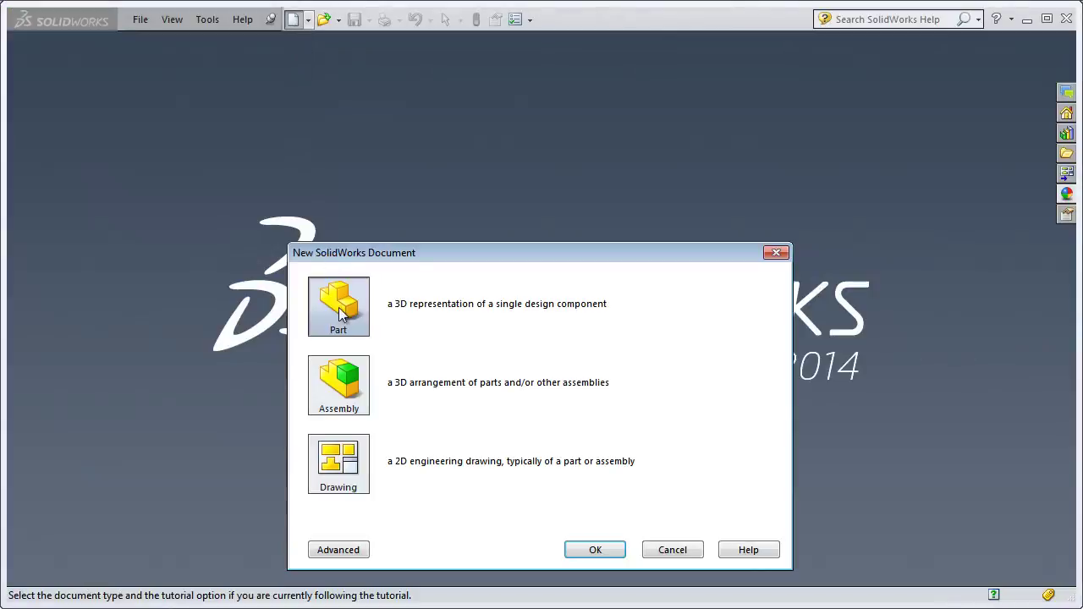
double_click(342, 314)
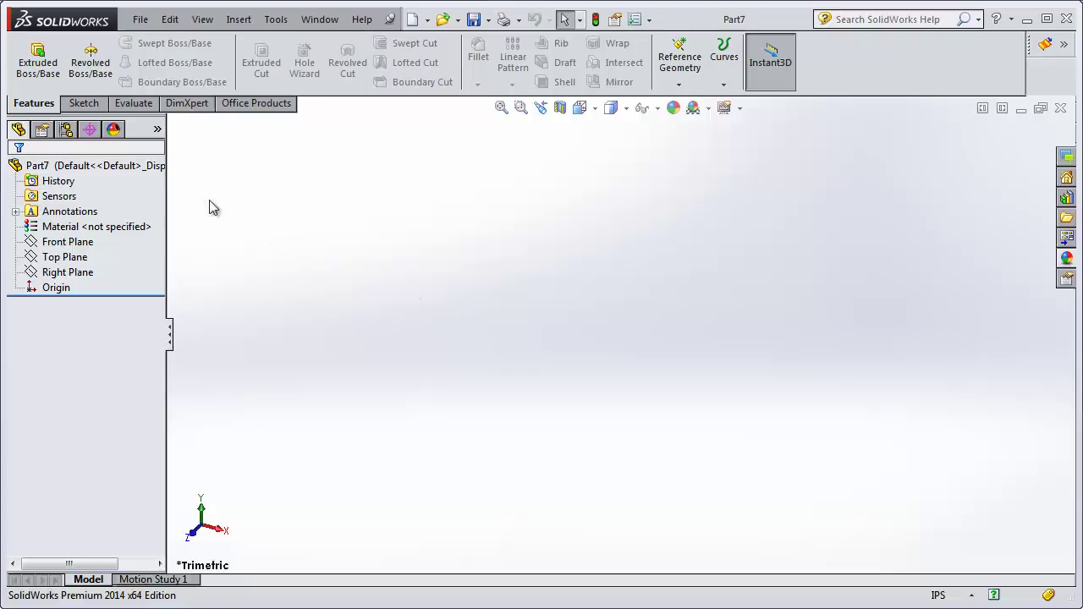
- On the Top Plane, sketch an origin-centred circle of radius about 1.346 in
click(84, 103)
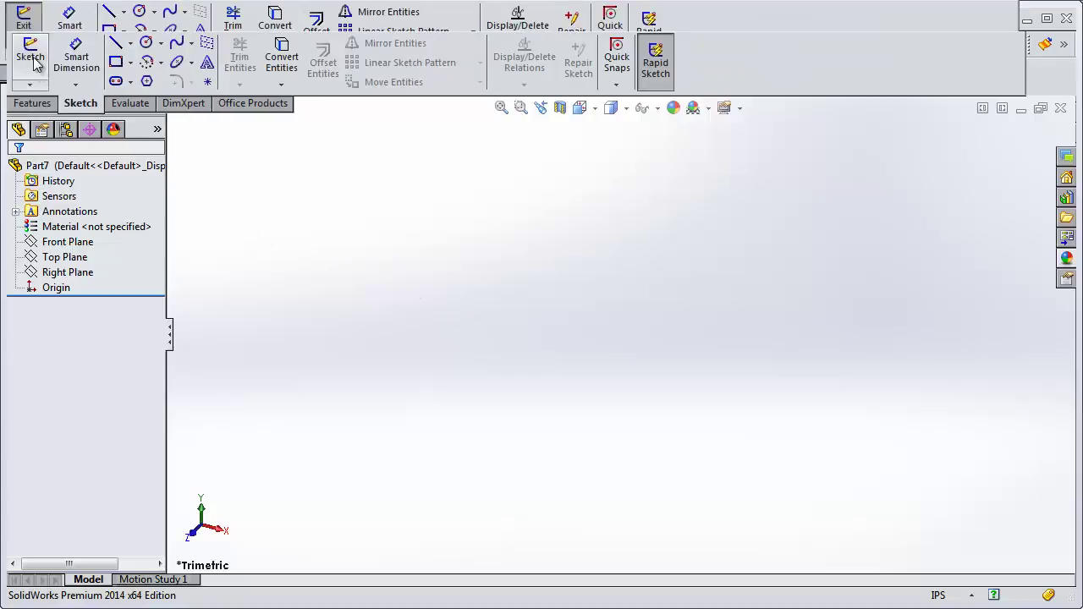
click(32, 59)
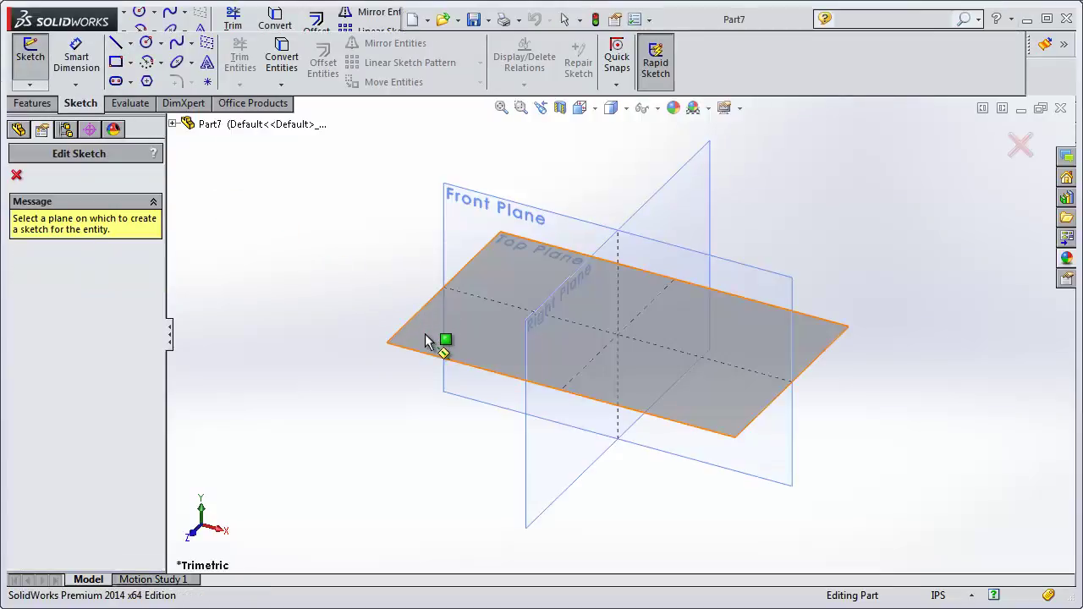
click(432, 340)
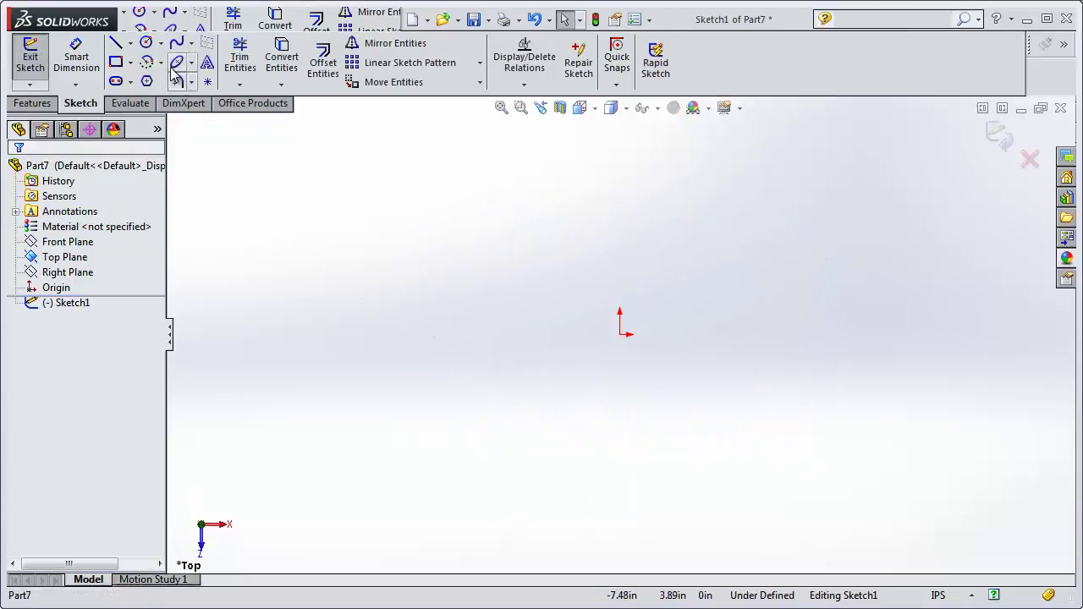
click(147, 44)
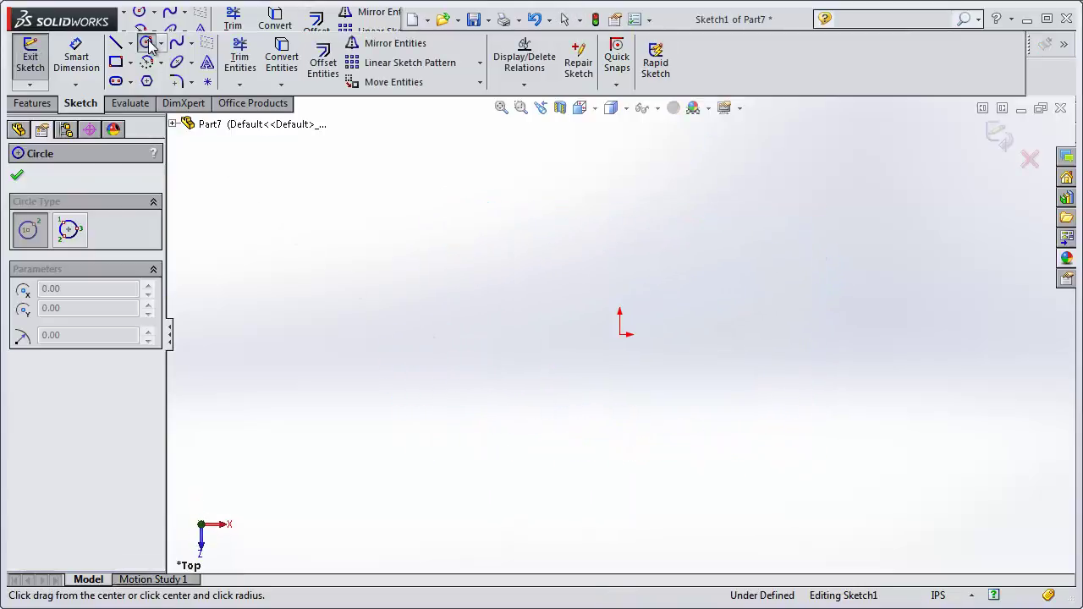
click(620, 334)
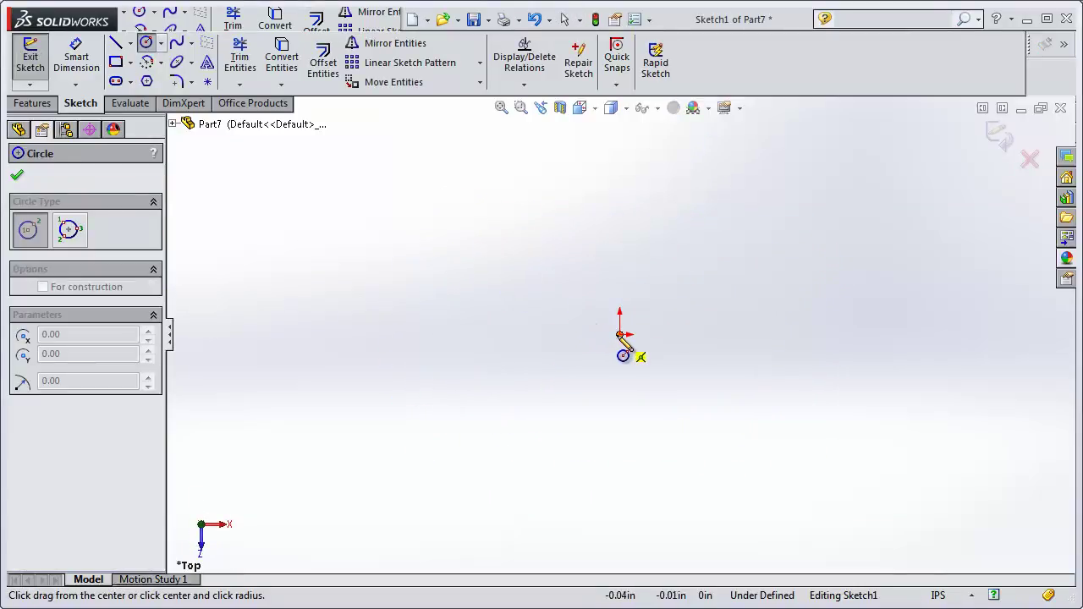
click(621, 260)
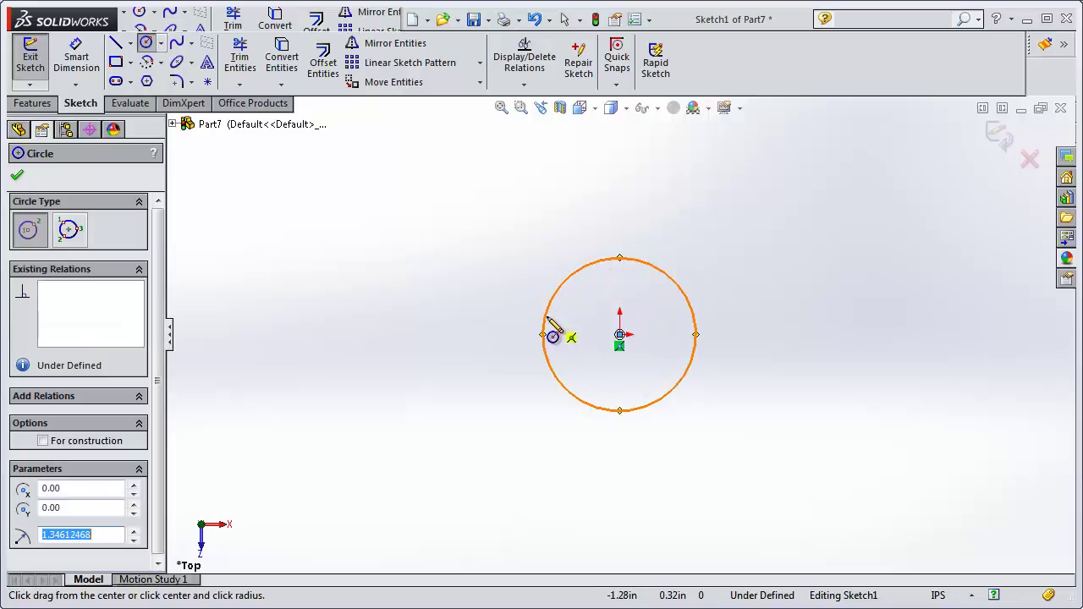
click(33, 105)
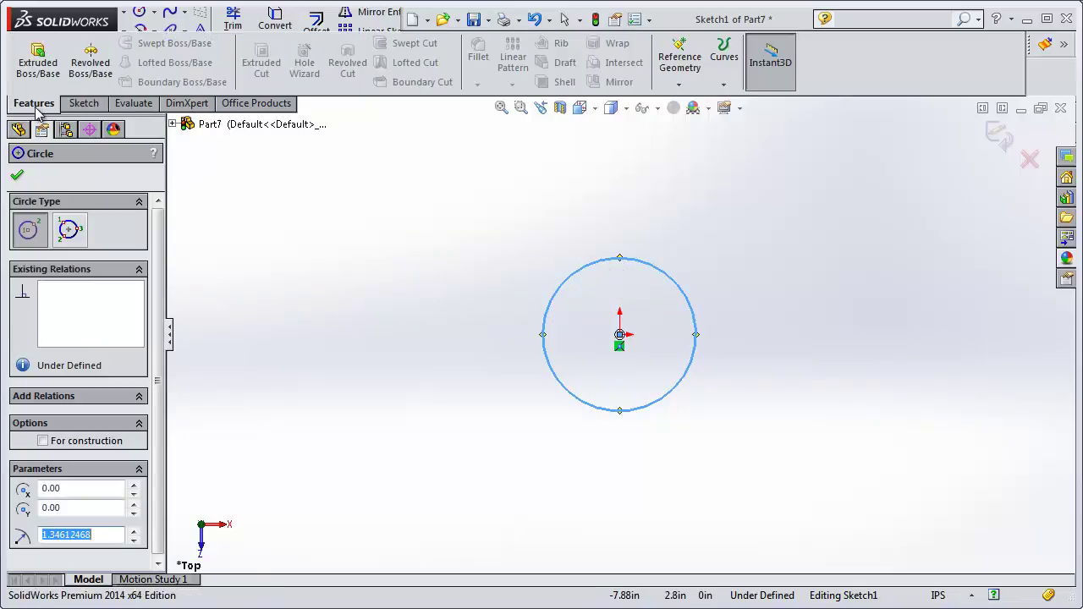
- Extrude the circle 8.00 in as Boss-Extrude1, forming a 2.69 in wide cylinder
click(42, 72)
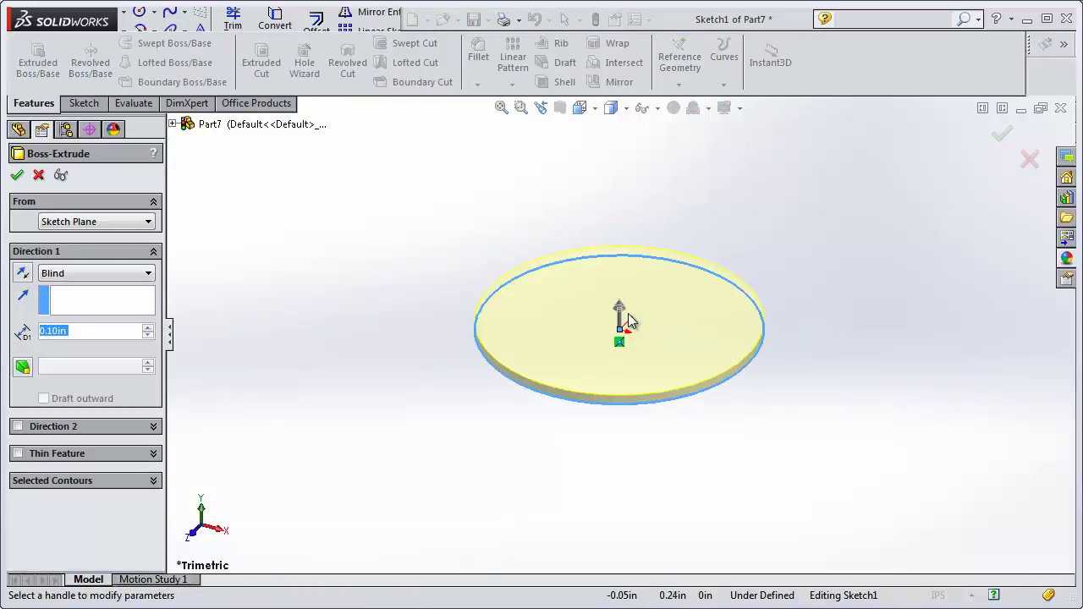
scroll(626, 320, up, 5)
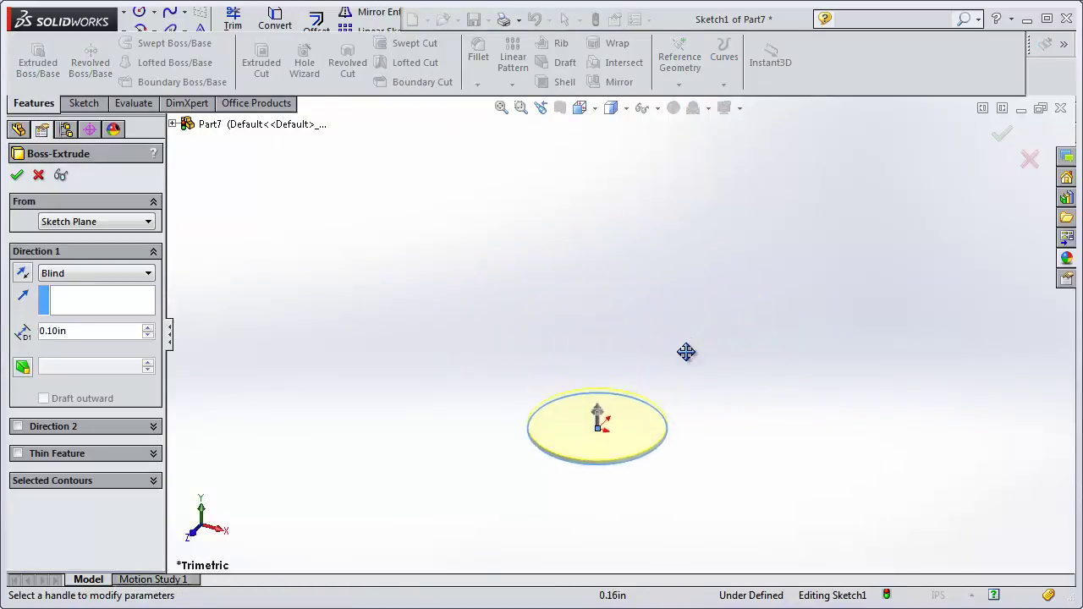
mouse_move(707, 266)
ctrl+middle_down()
mouse_move(664, 418)
mouse_move(658, 406)
ctrl+middle_up()
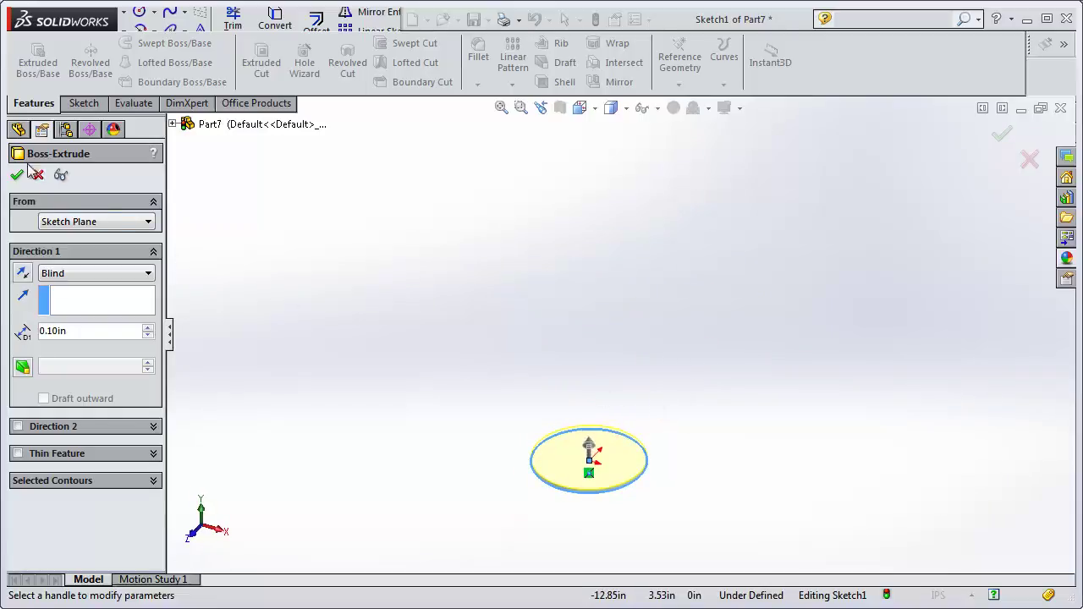
click(147, 331)
text(1)
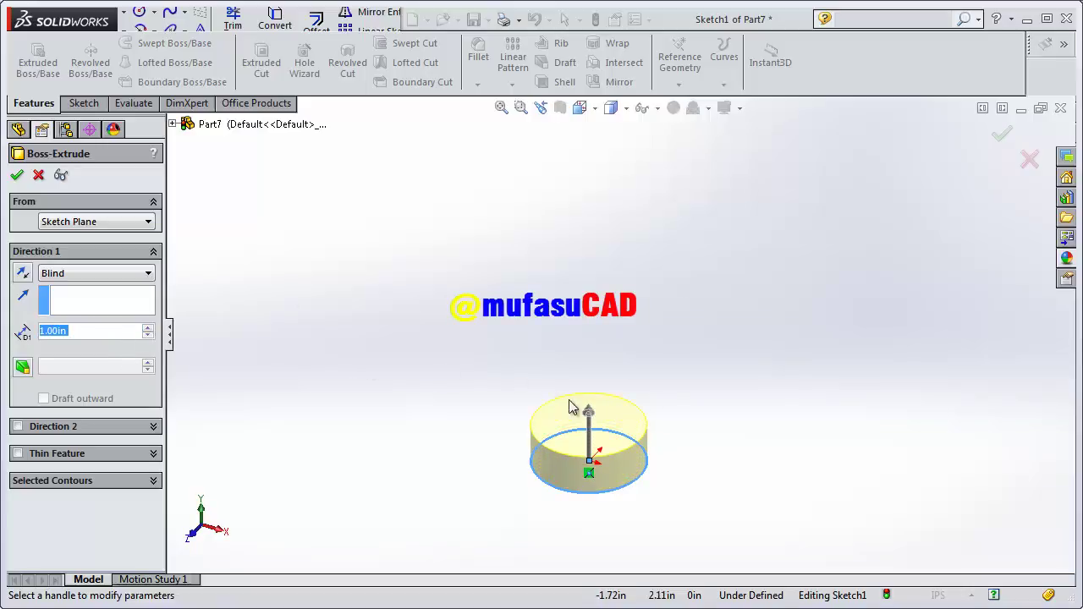
drag(593, 421, 597, 182)
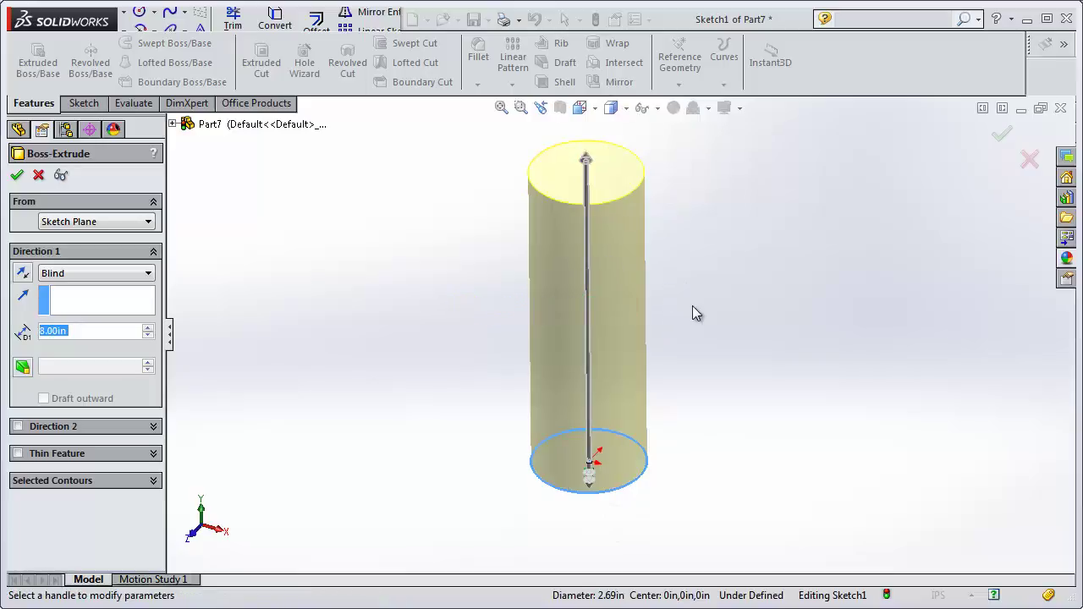
click(17, 175)
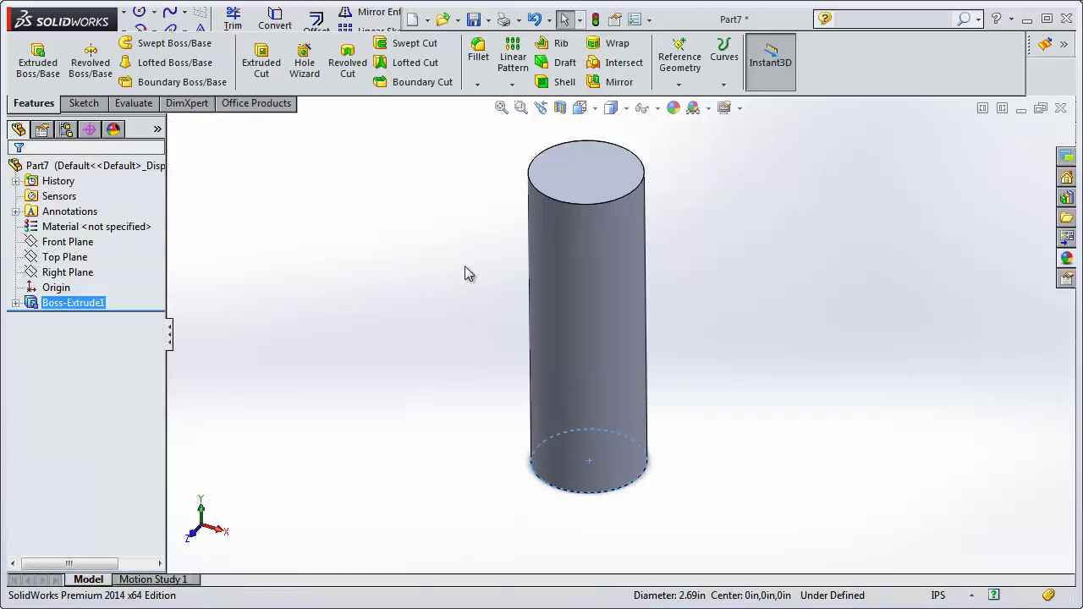
ctrl+middle_drag(758, 189, 748, 379)
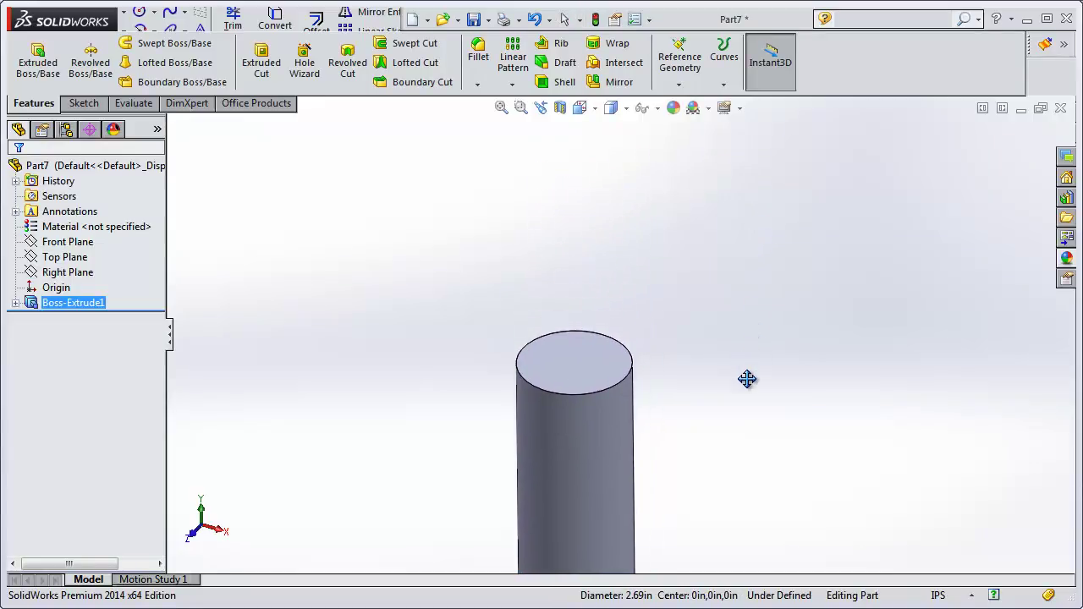
- Sketch a hexagon on the cylinder's top face, centred there, 3.98 in inscribed diameter
click(567, 364)
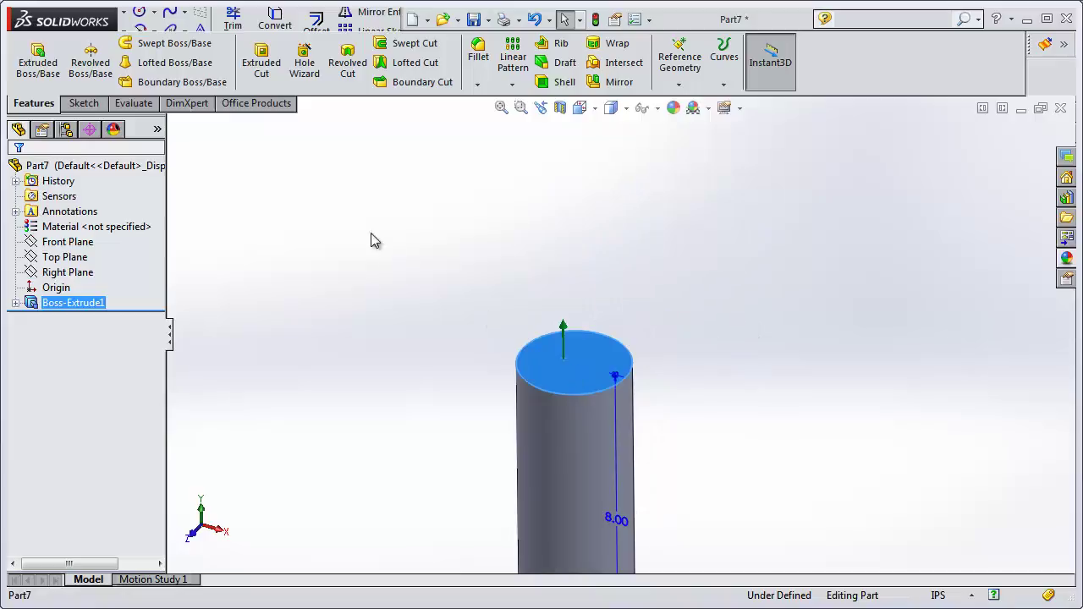
click(84, 104)
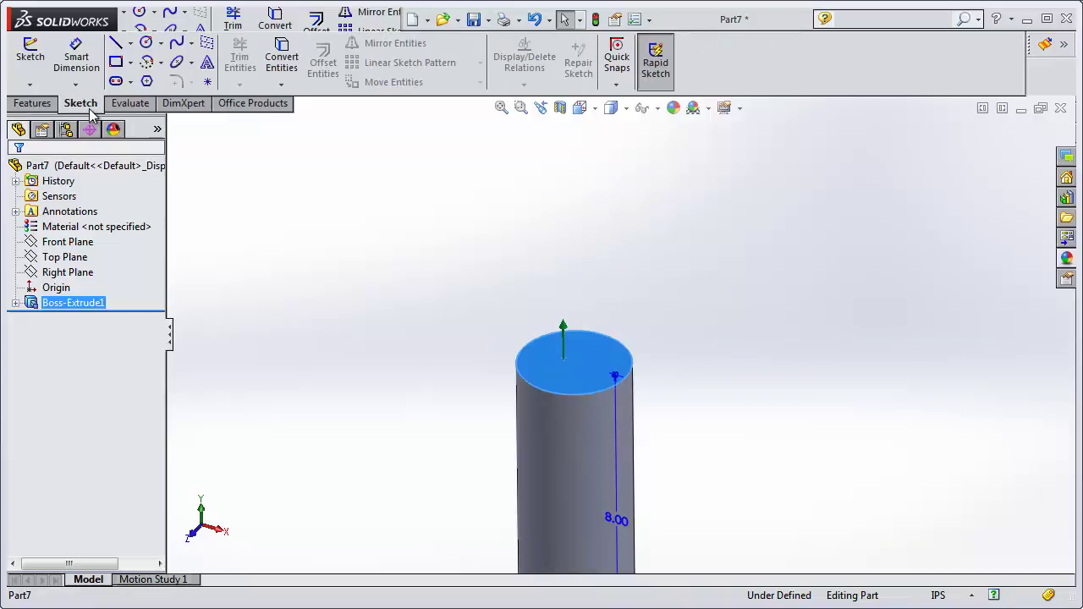
click(148, 84)
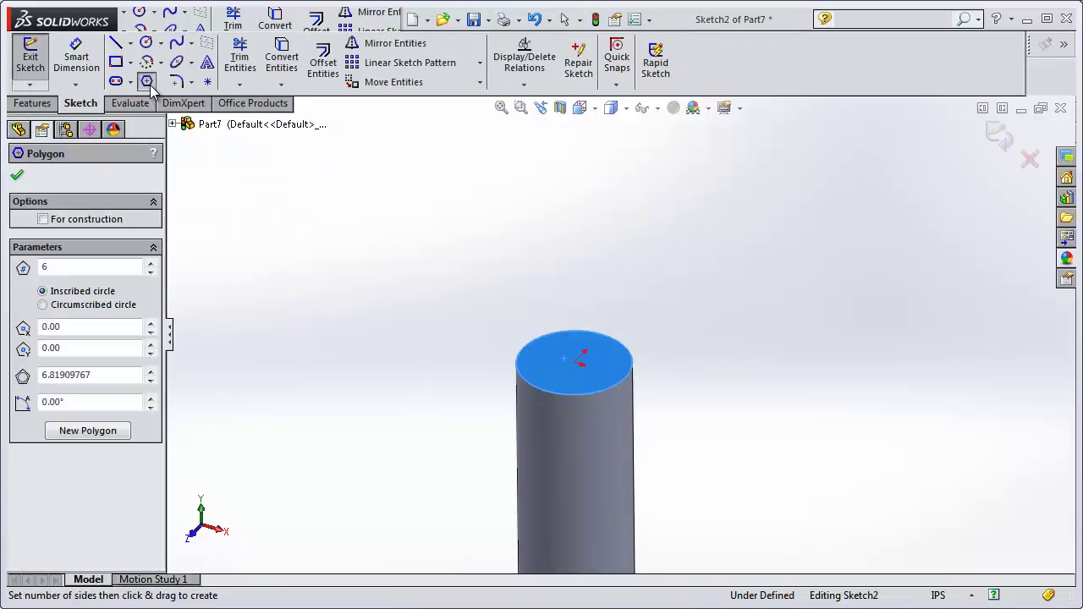
mouse_move(574, 362)
mouse_down()
mouse_move(590, 380)
mouse_move(666, 386)
mouse_up()
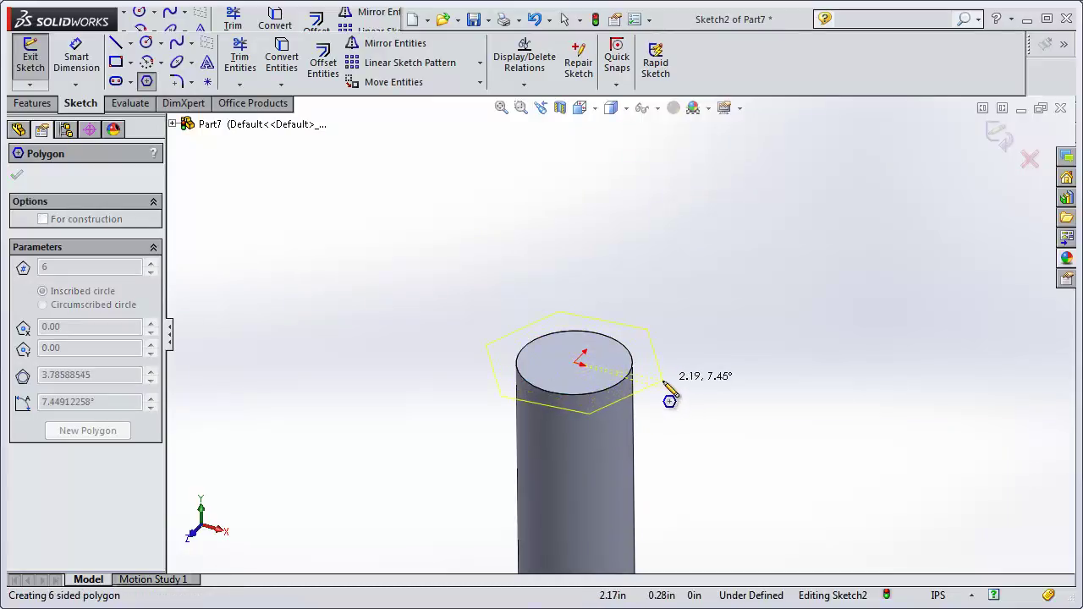
drag(665, 386, 666, 383)
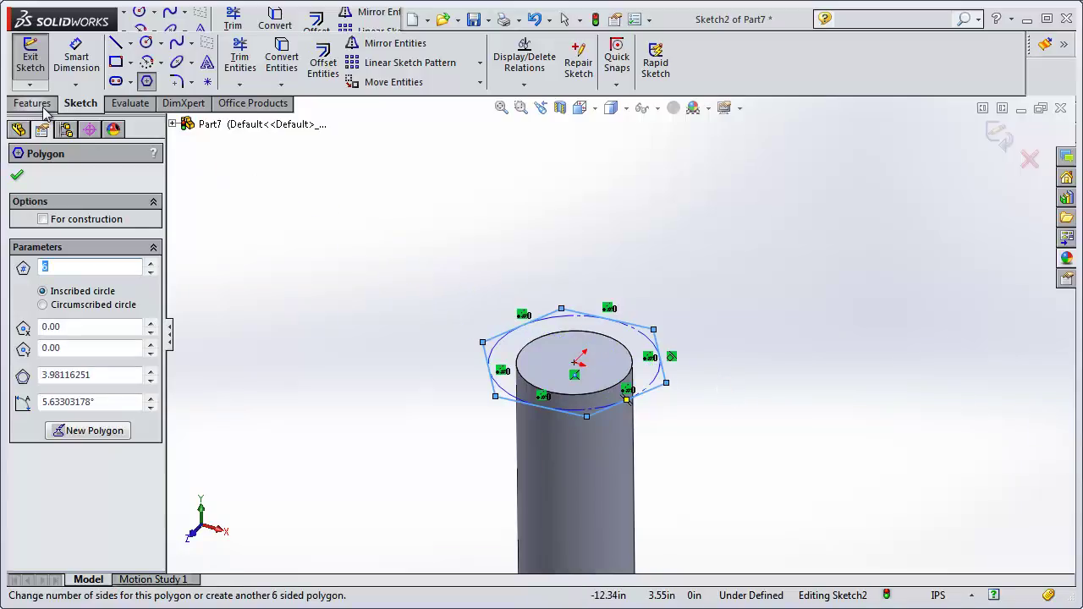
click(43, 107)
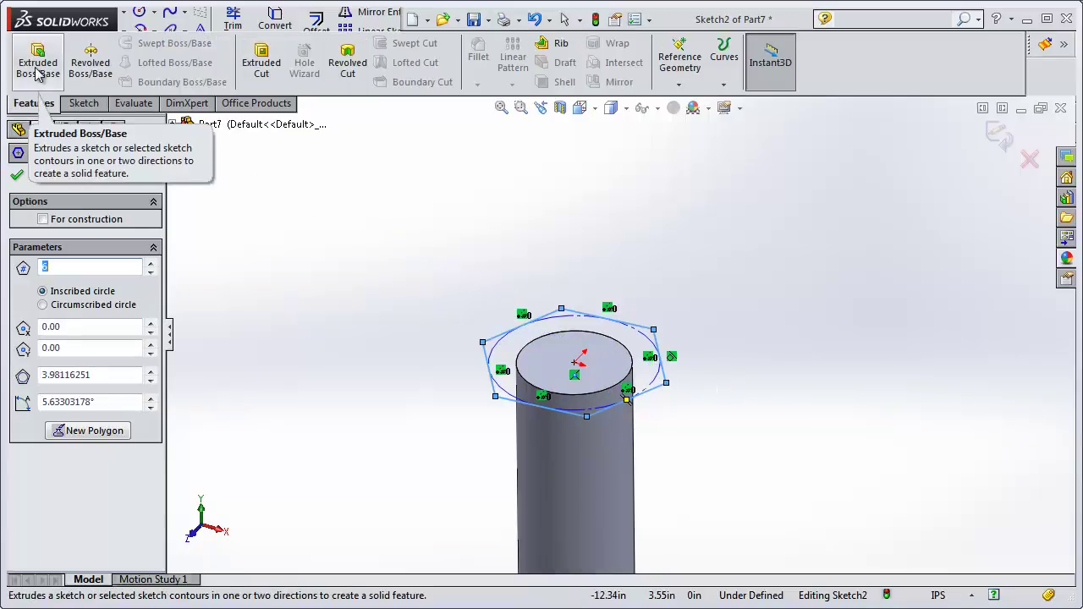
- Extrude the hexagon 1.70 in as Boss-Extrude2 to form the bolt's hex head
click(38, 75)
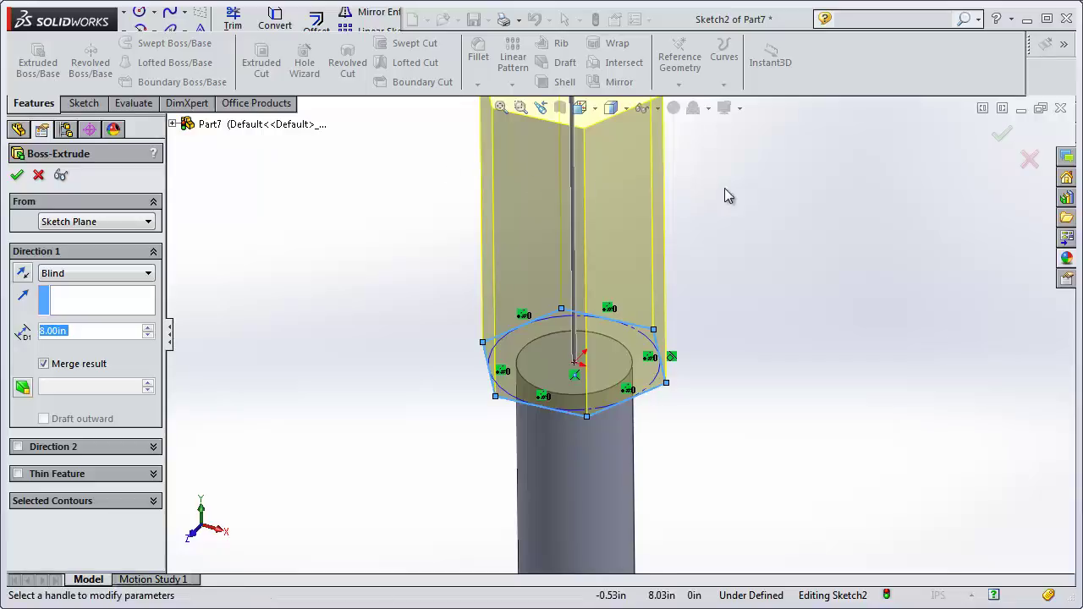
ctrl+middle_drag(756, 187, 764, 280)
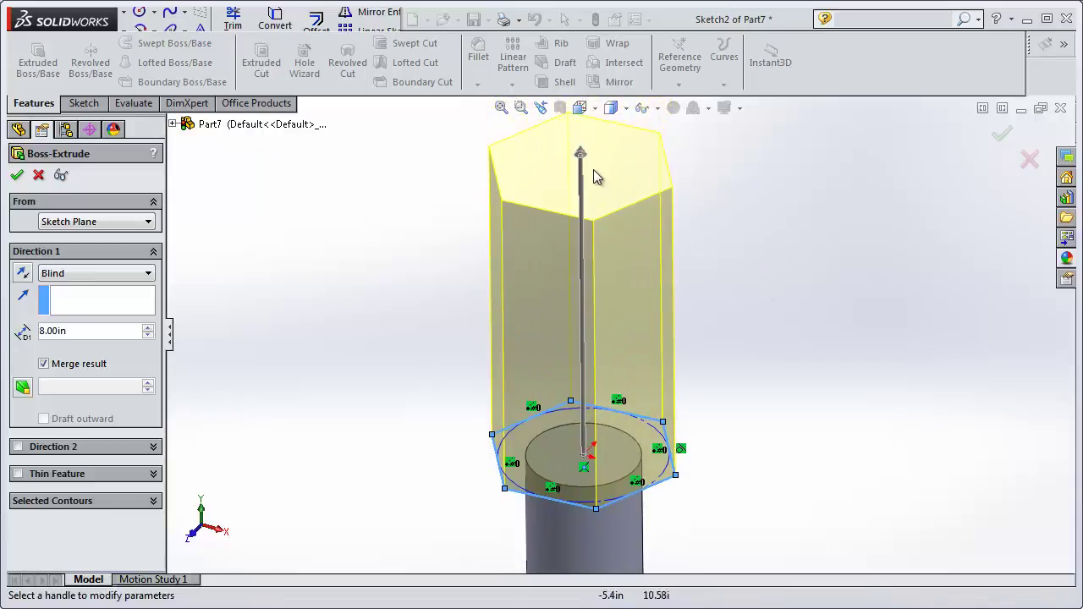
mouse_move(582, 155)
mouse_down()
mouse_move(613, 417)
mouse_move(606, 408)
mouse_up()
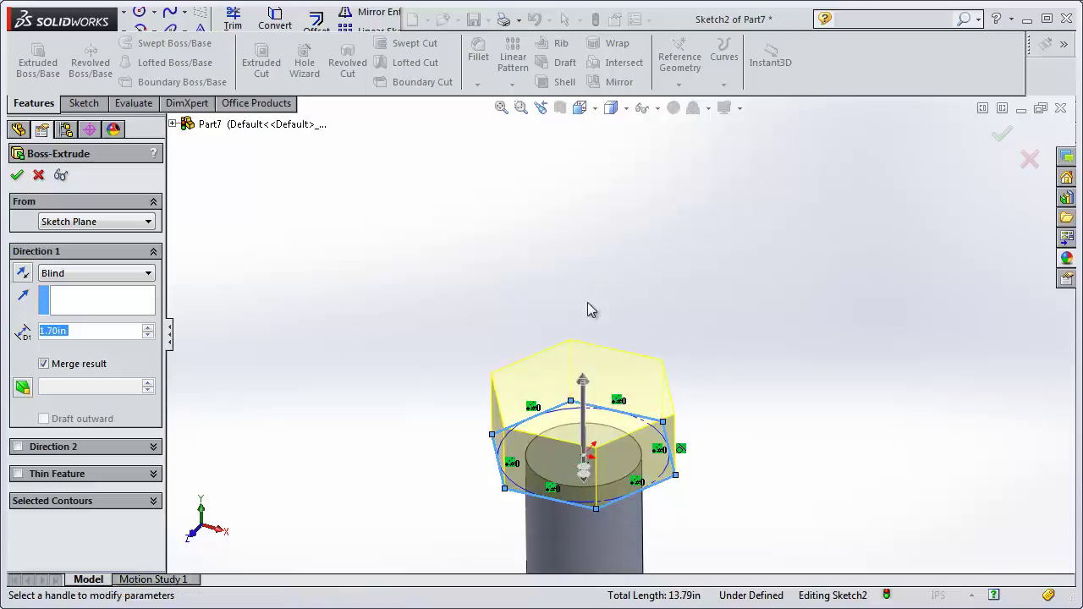
click(19, 177)
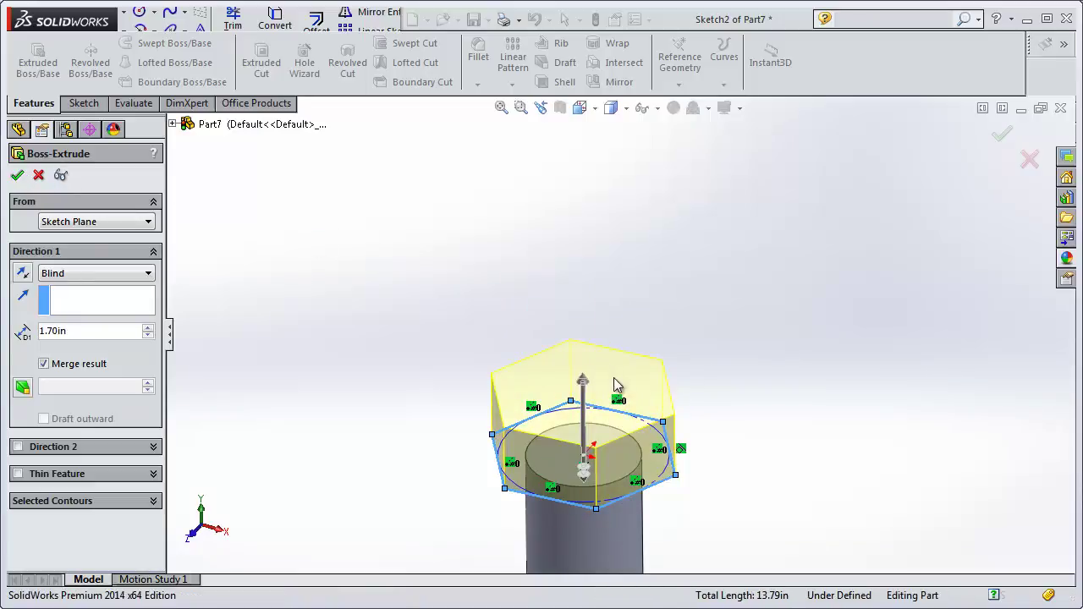
scroll(686, 404, up, 3)
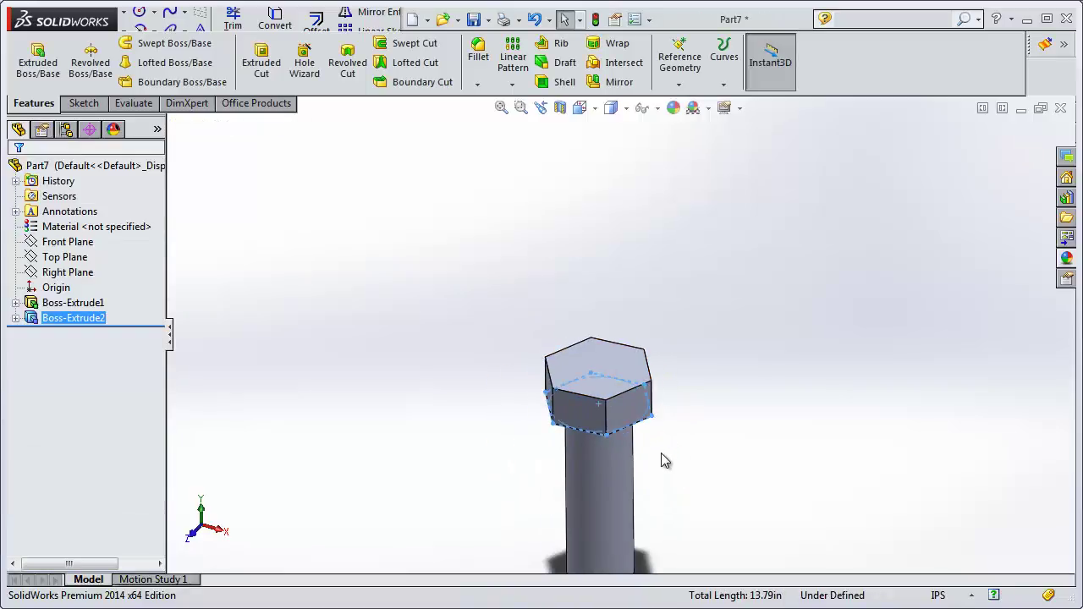
mouse_move(661, 452)
ctrl+middle_down()
mouse_move(675, 350)
mouse_move(702, 353)
mouse_move(665, 285)
mouse_move(810, 266)
mouse_move(789, 294)
mouse_move(634, 401)
ctrl+middle_up()
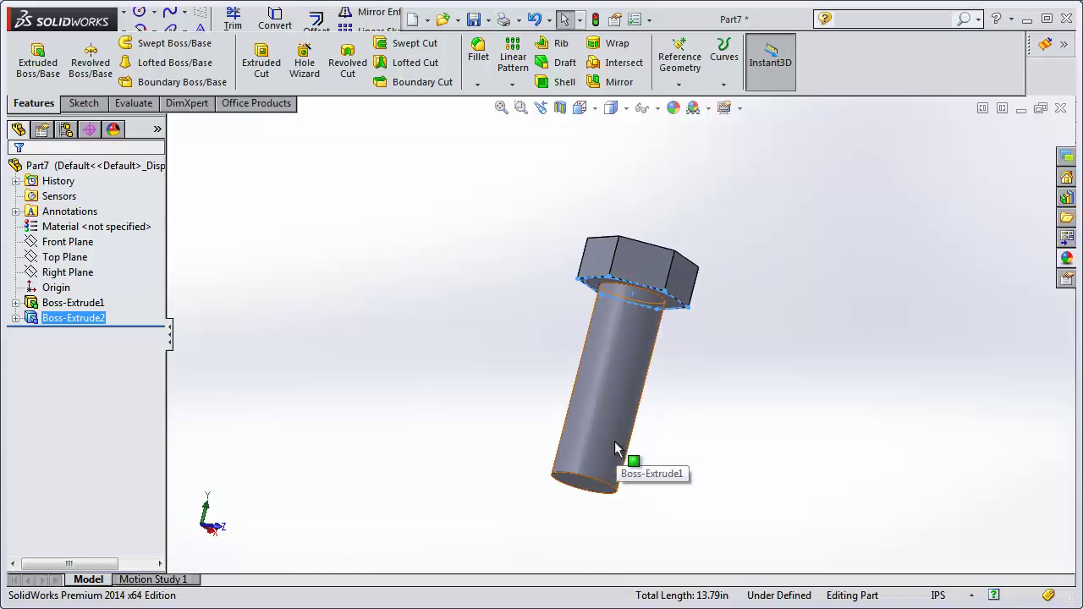
- Sketch on the shank's bottom face, converting its circular edge into a 2.69 in circle
scroll(617, 450, down, 3)
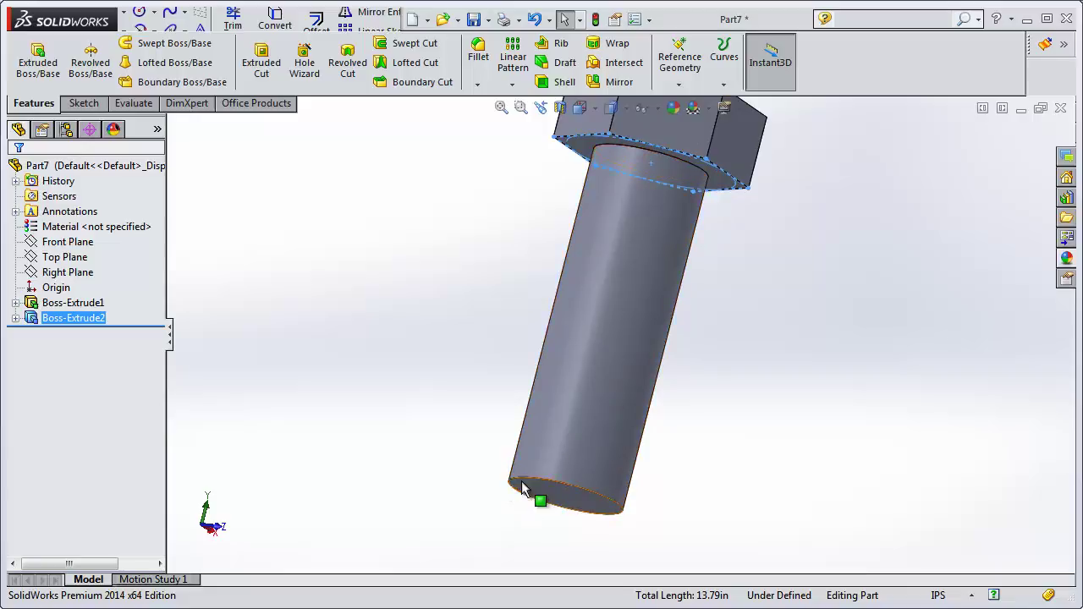
click(86, 105)
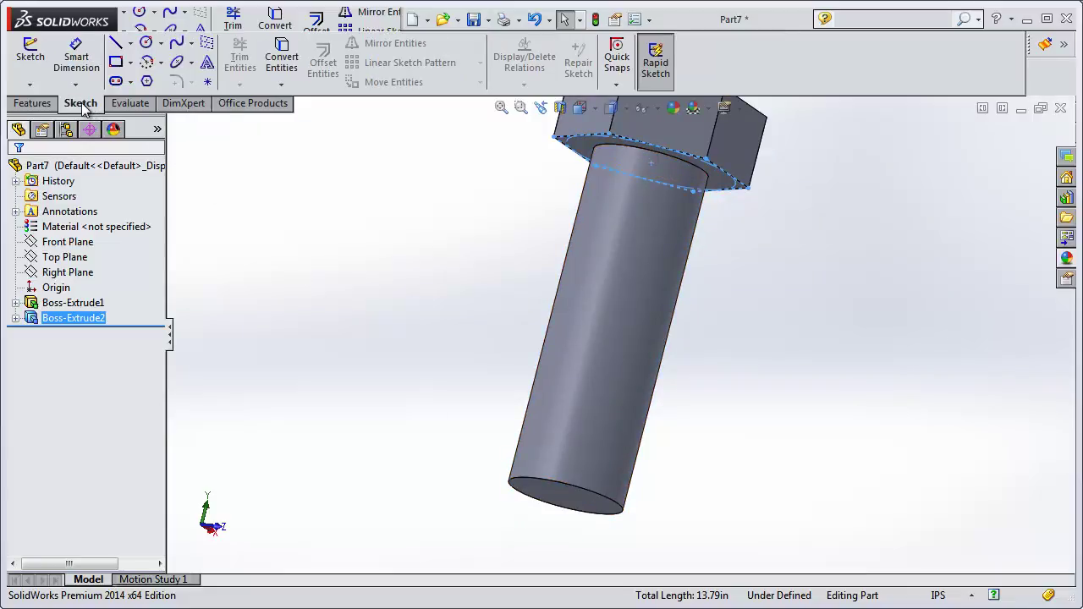
click(30, 54)
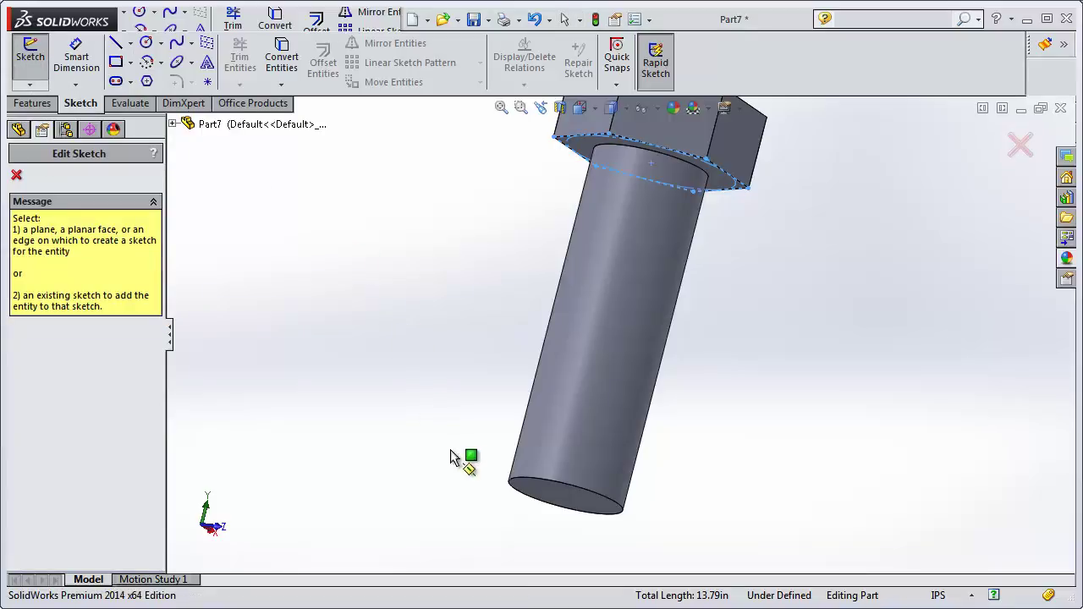
click(528, 486)
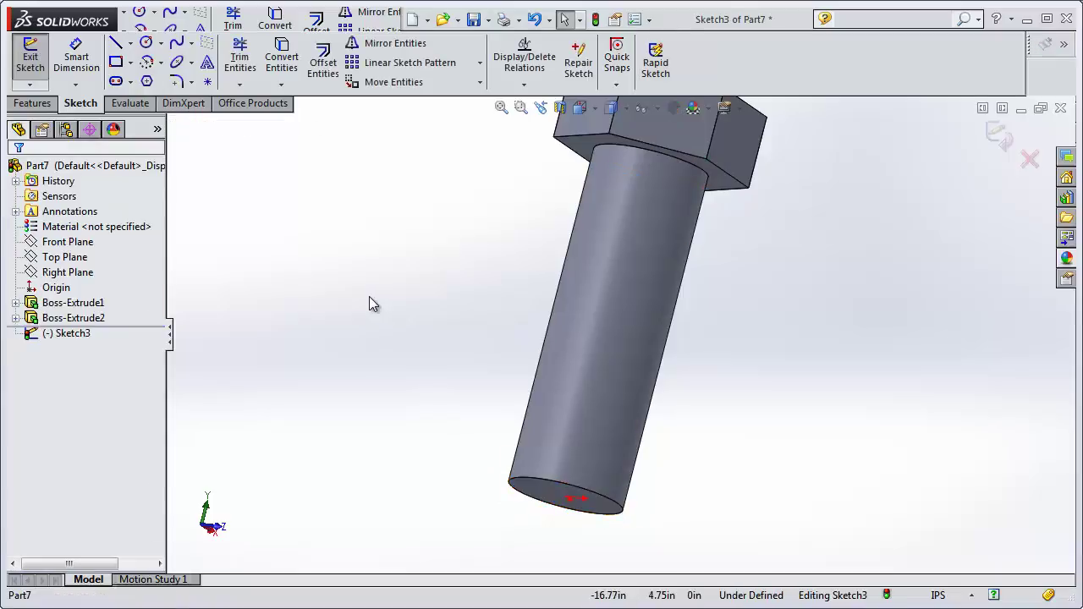
click(544, 482)
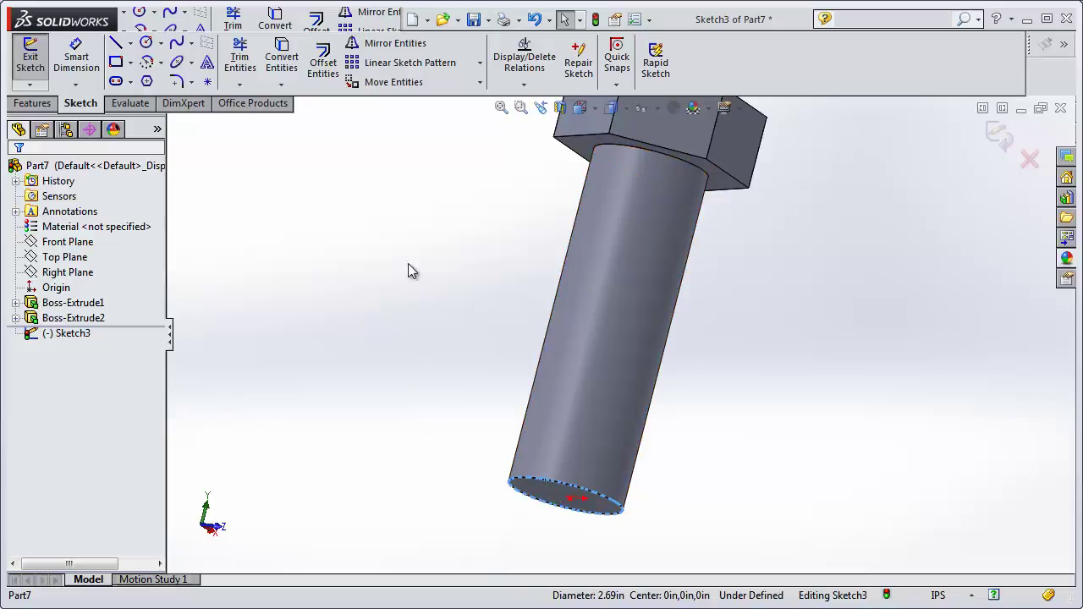
click(282, 59)
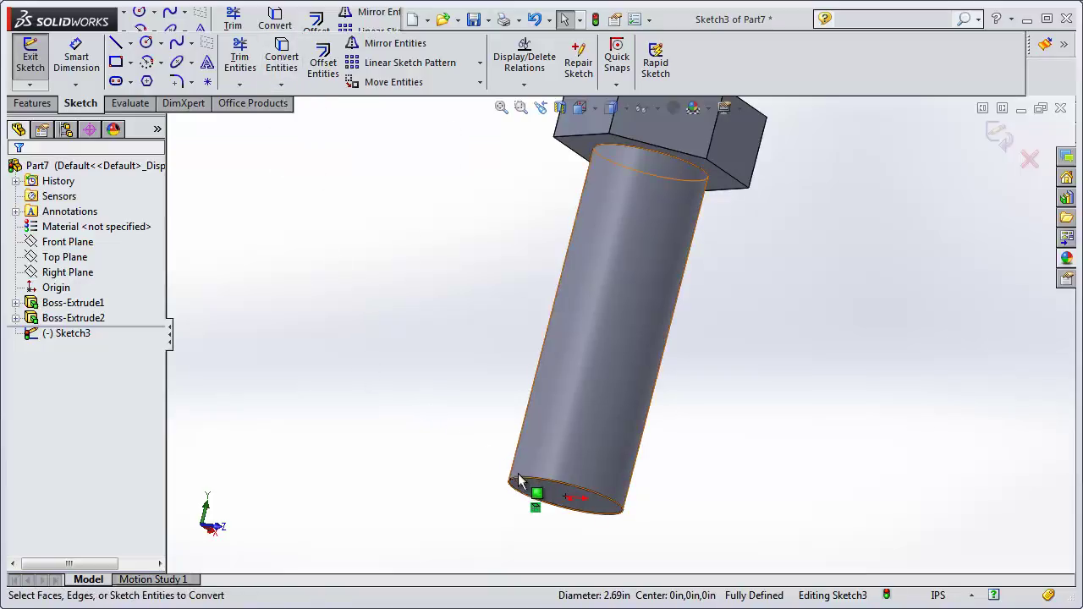
click(997, 140)
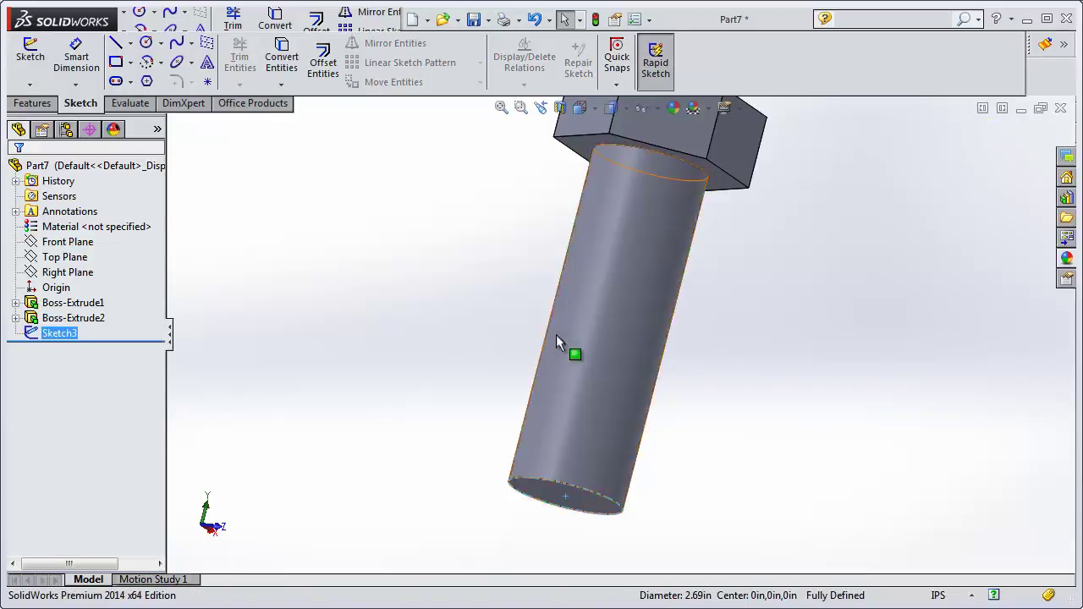
click(35, 105)
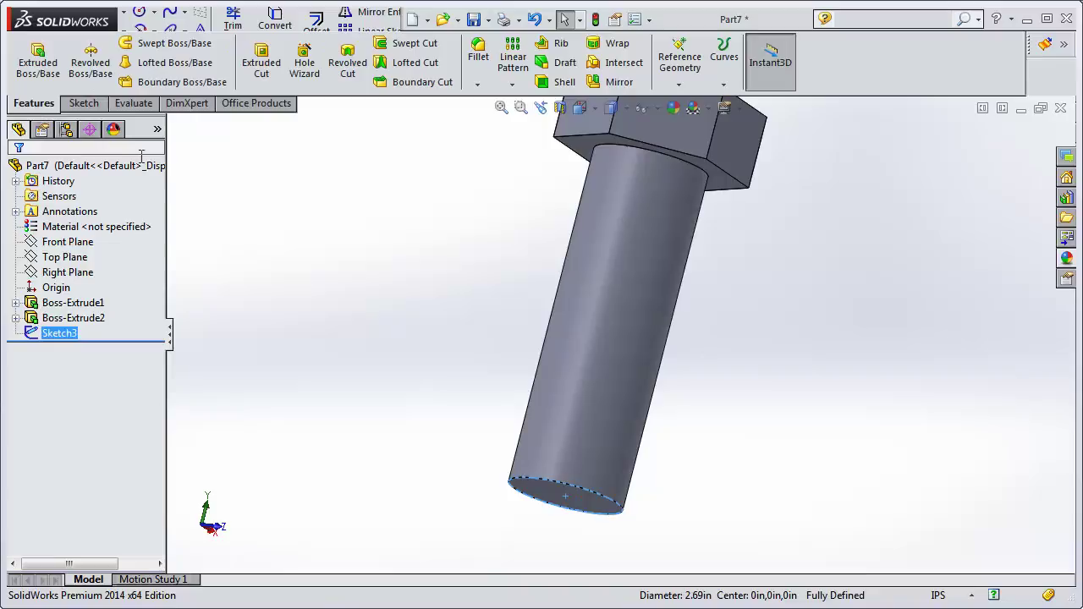
- Create a helix from the bottom circle with 9.75 revolutions and 0.619 in pitch
click(519, 484)
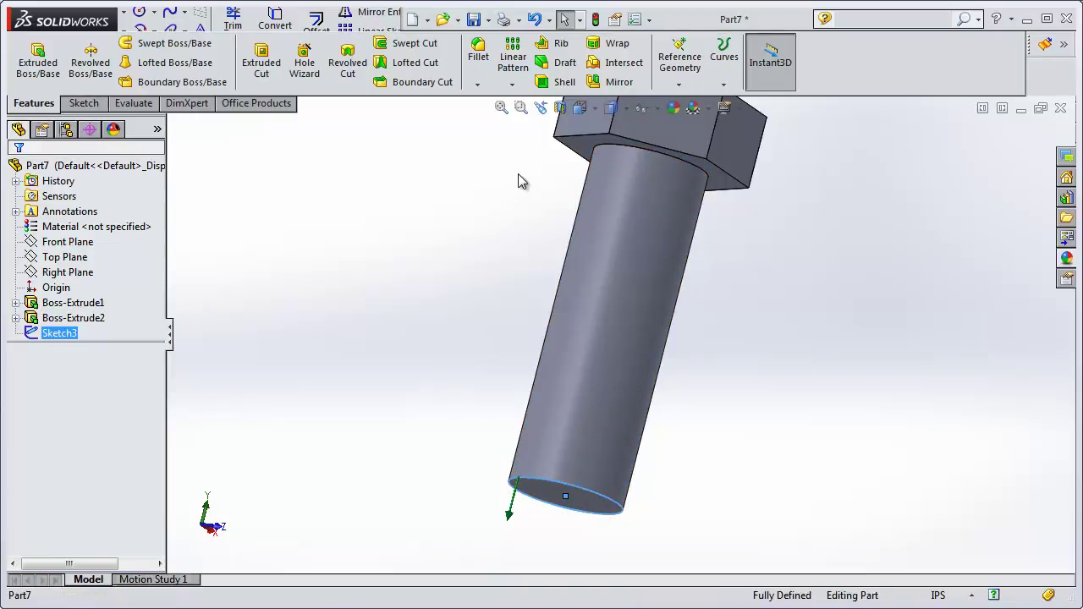
click(724, 84)
click(758, 195)
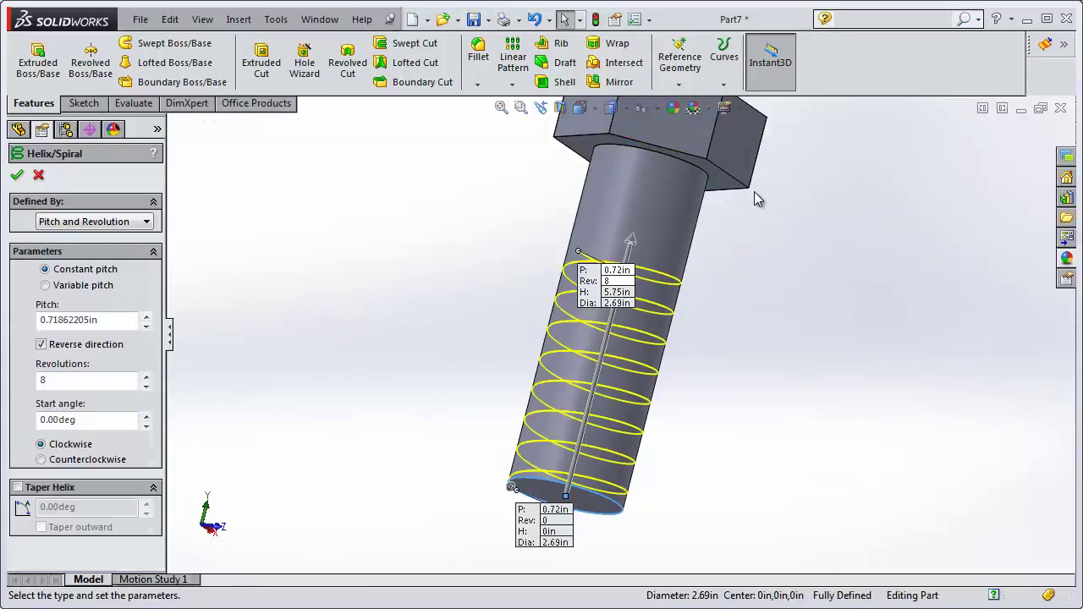
click(590, 109)
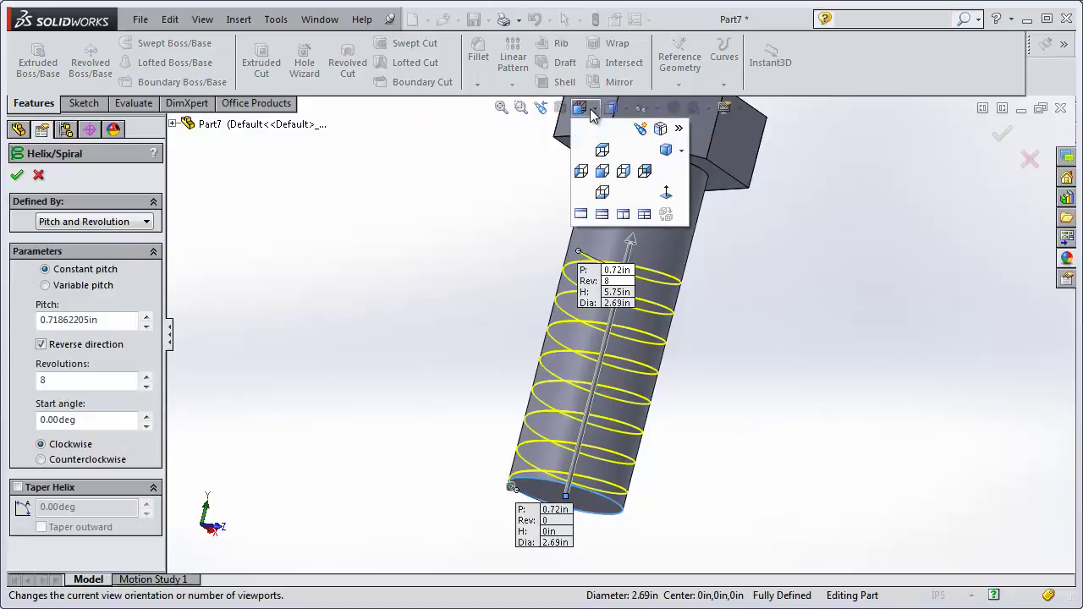
click(630, 175)
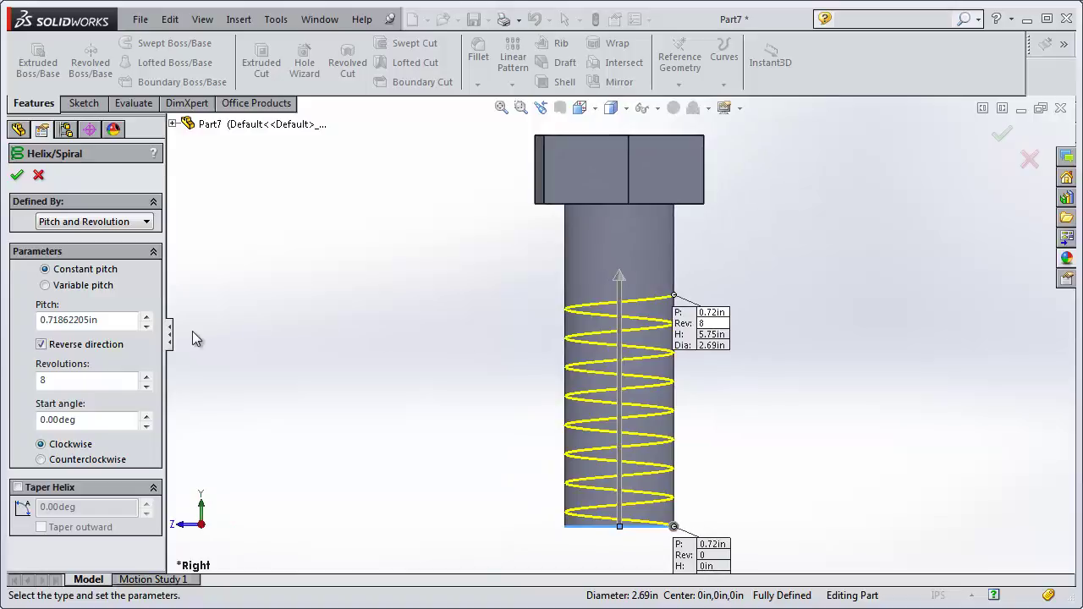
click(147, 377)
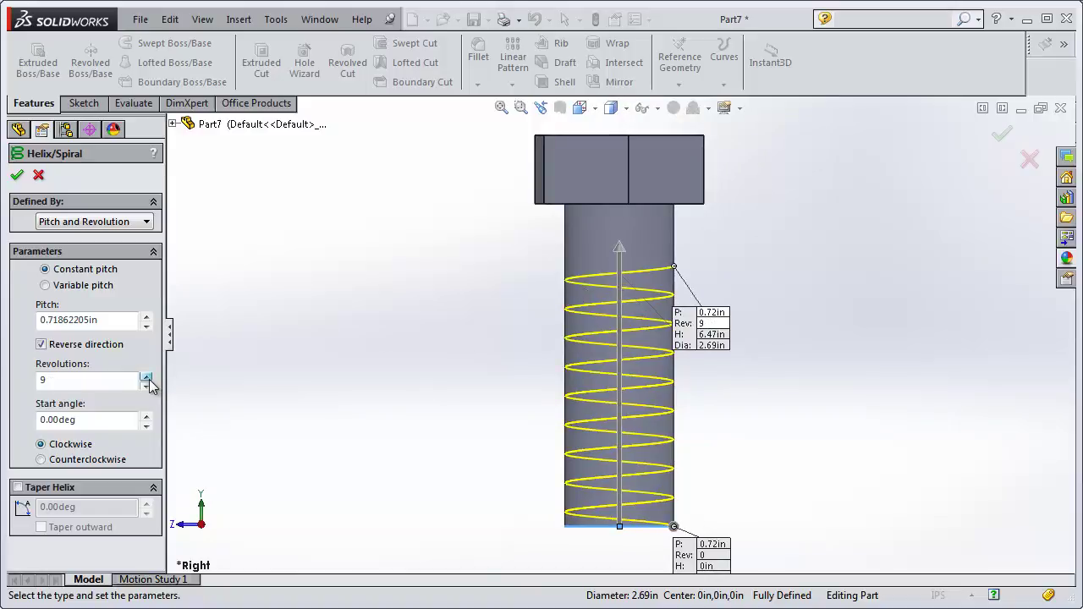
click(147, 327)
click(147, 319)
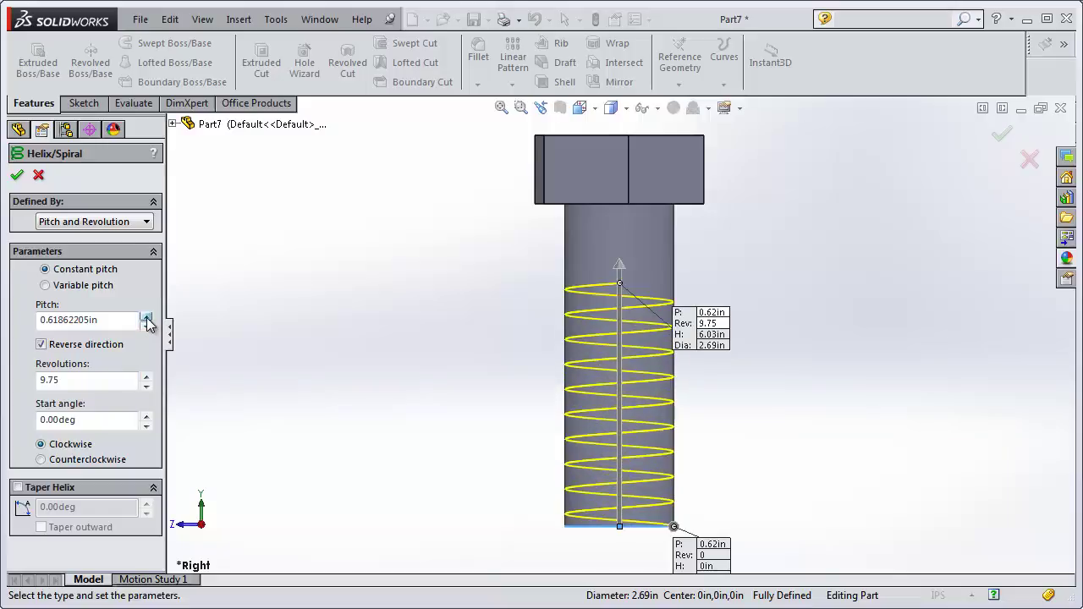
click(147, 318)
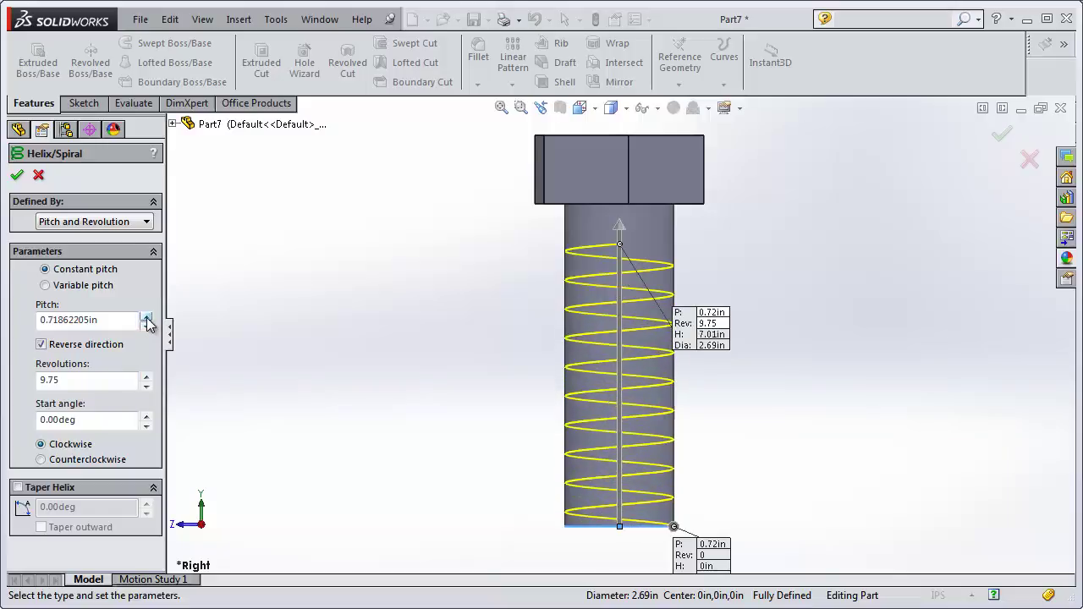
click(147, 327)
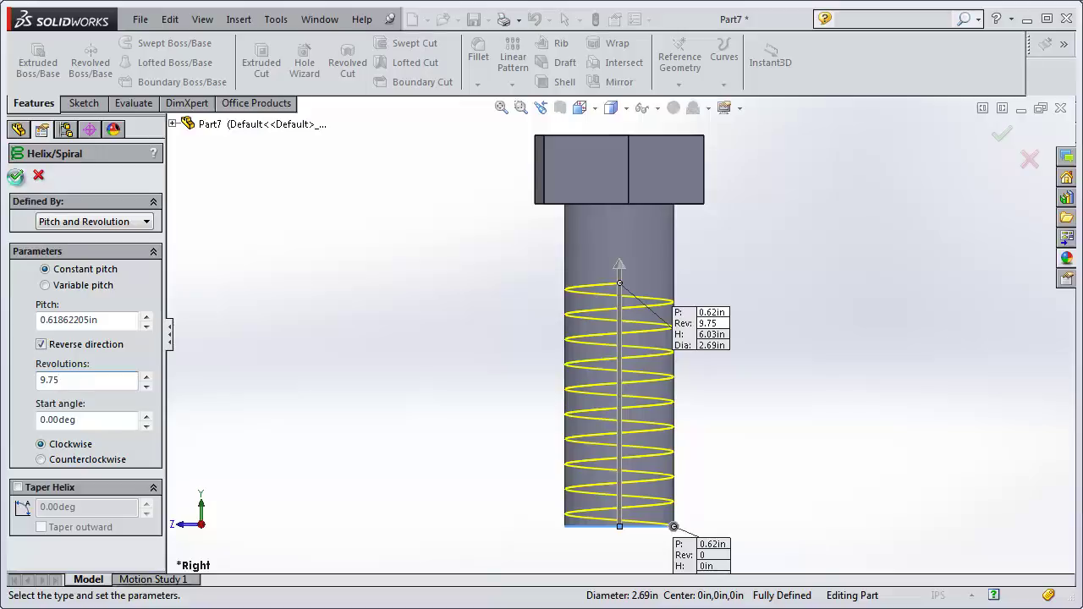
click(17, 174)
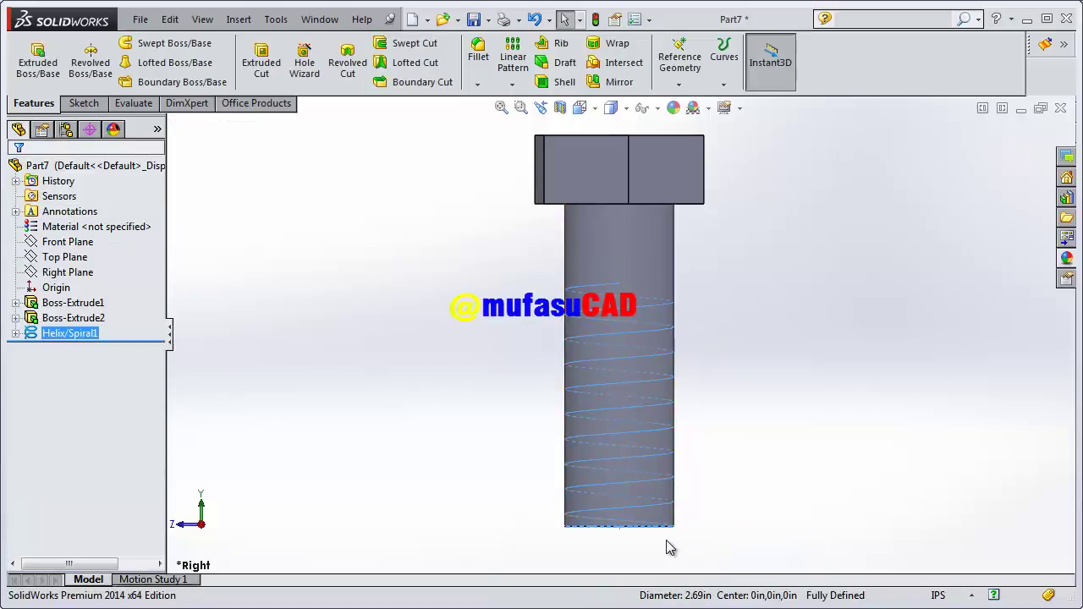
- Zoom in on the helix and bring up the sketching tools
scroll(668, 547, down, 1)
scroll(664, 534, down, 2)
scroll(659, 532, down, 1)
scroll(657, 531, down, 1)
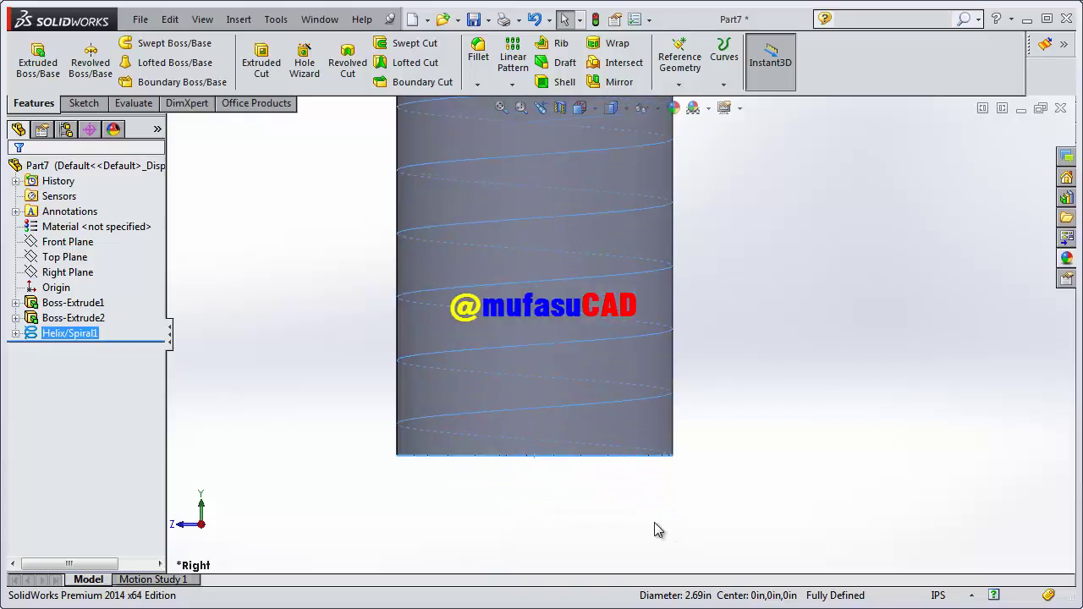
click(81, 103)
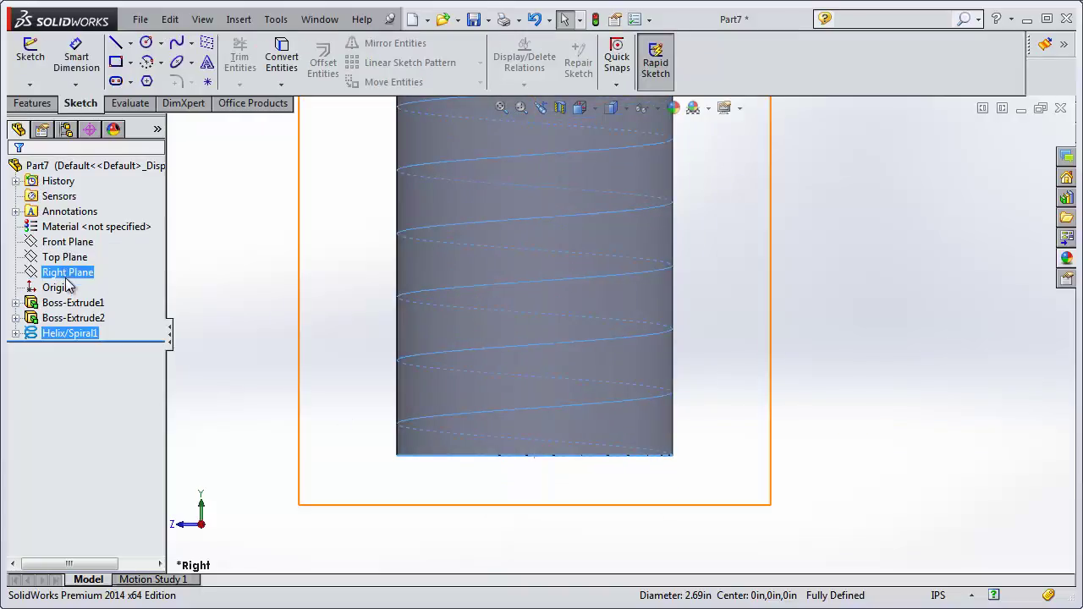
- On the Right Plane, sketch a 0.174 in radius circle centred at the helix's lower end
click(71, 280)
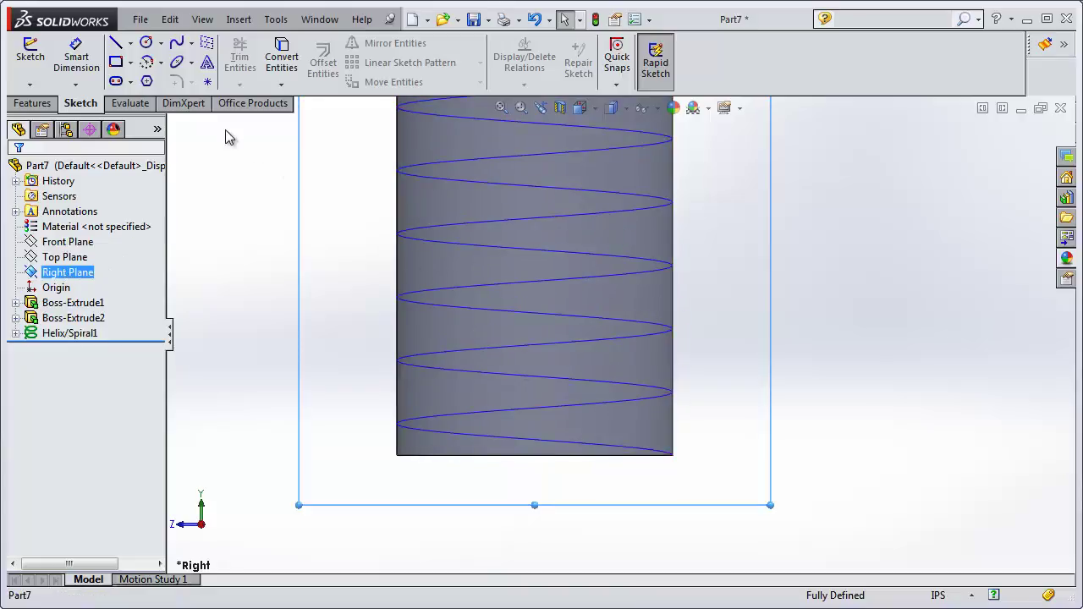
click(147, 44)
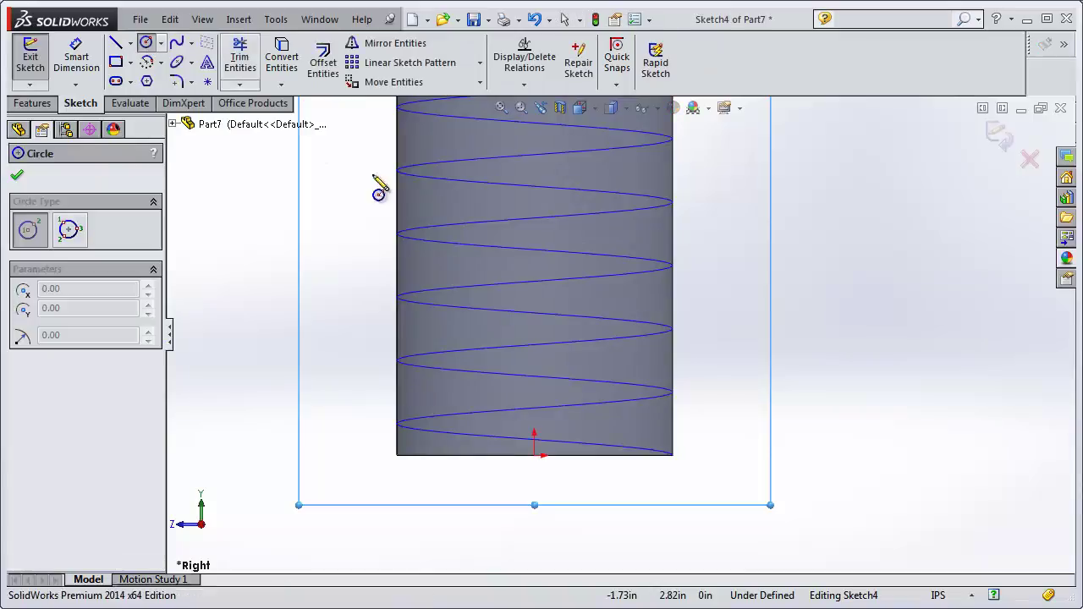
scroll(690, 480, down, 1)
scroll(680, 466, down, 3)
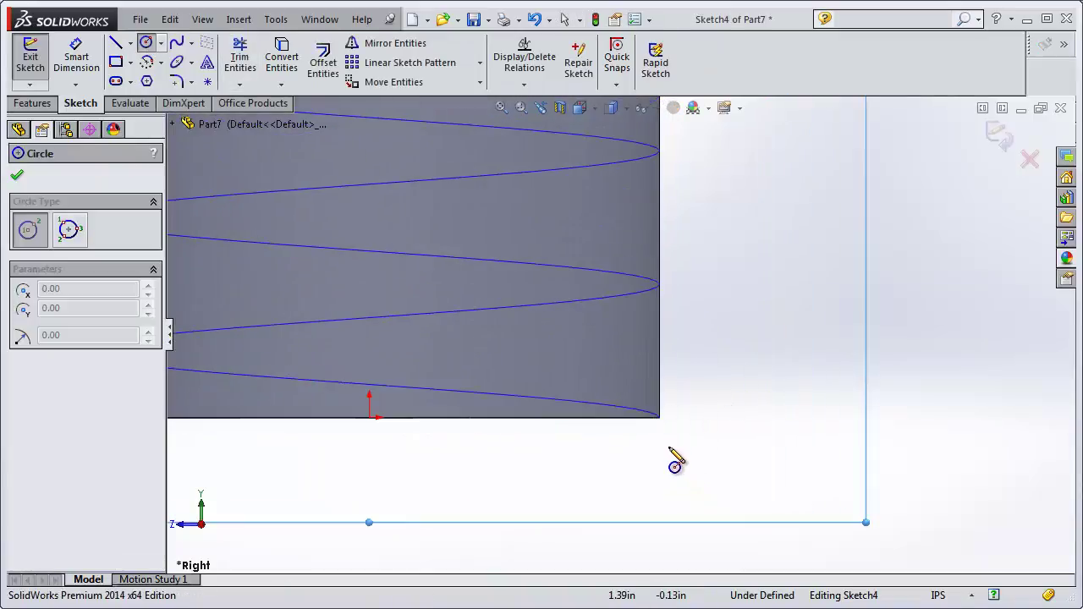
scroll(677, 440, down, 1)
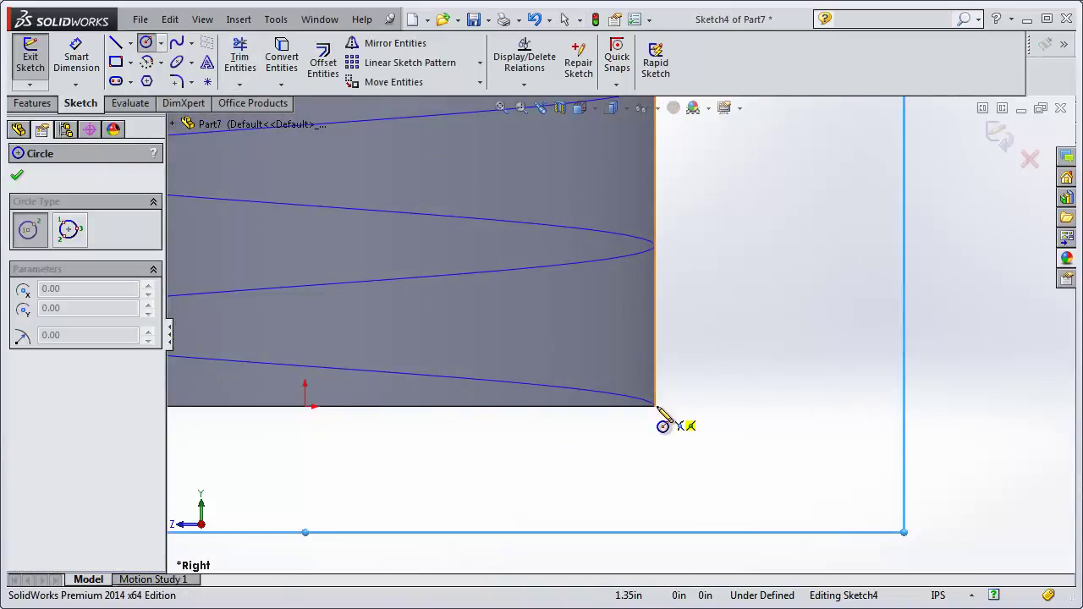
click(656, 407)
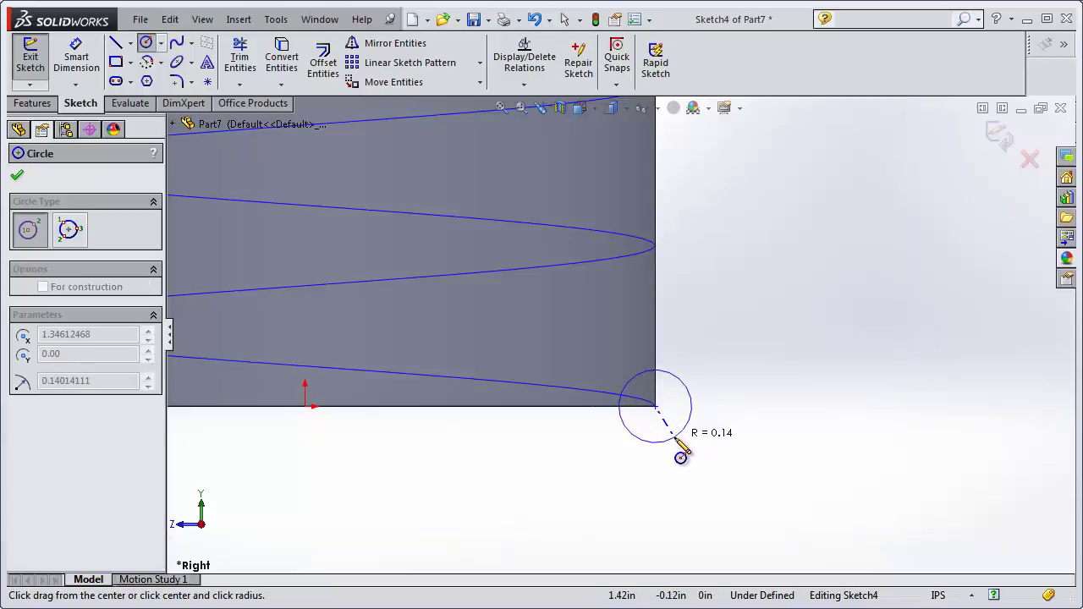
click(701, 408)
scroll(584, 394, up, 3)
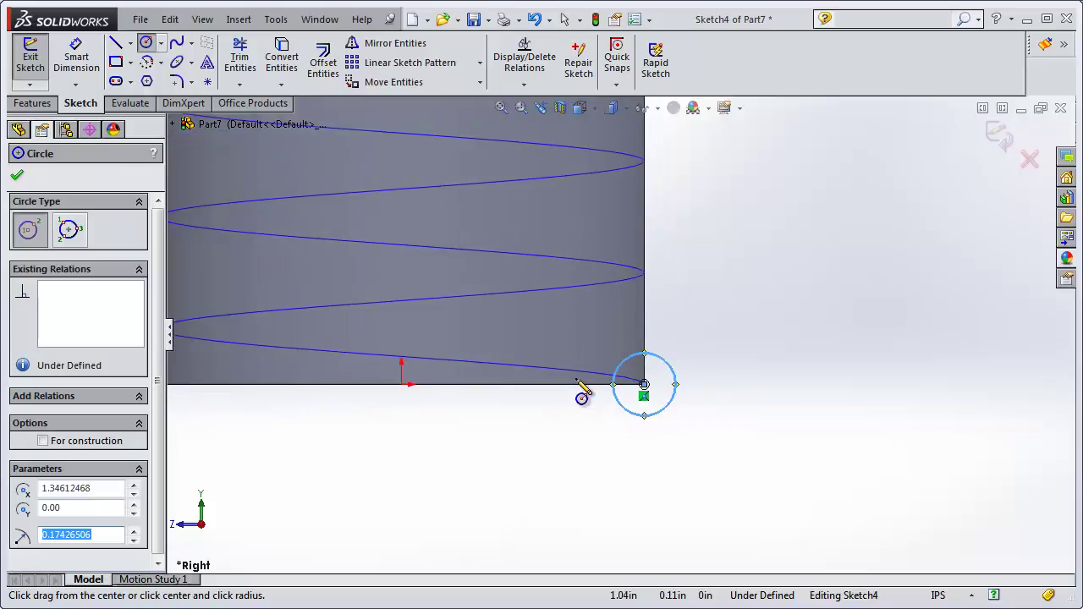
ctrl+middle_drag(579, 304, 612, 361)
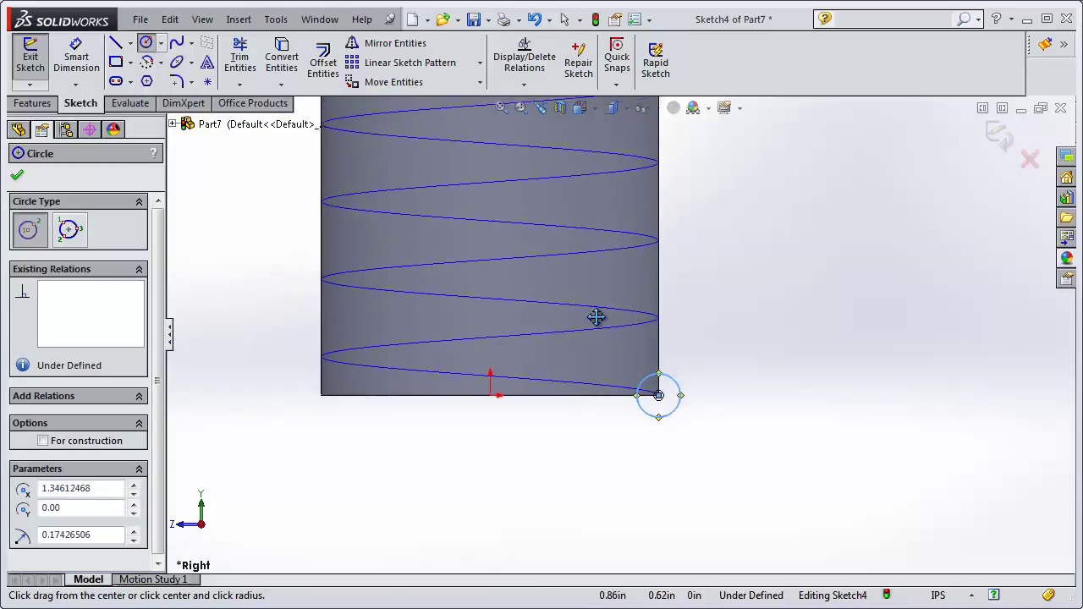
click(17, 177)
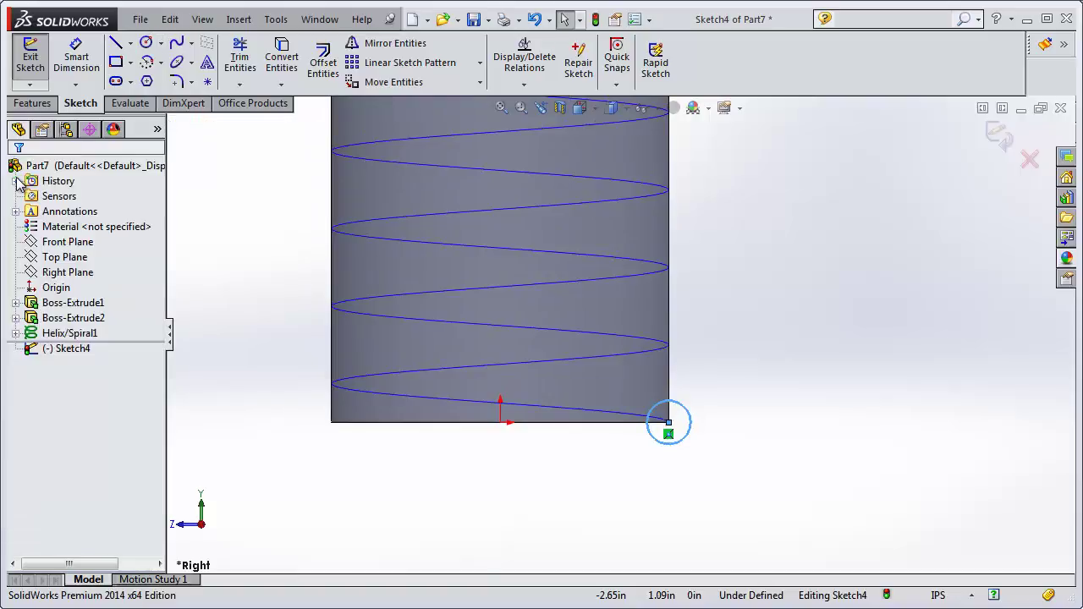
click(997, 136)
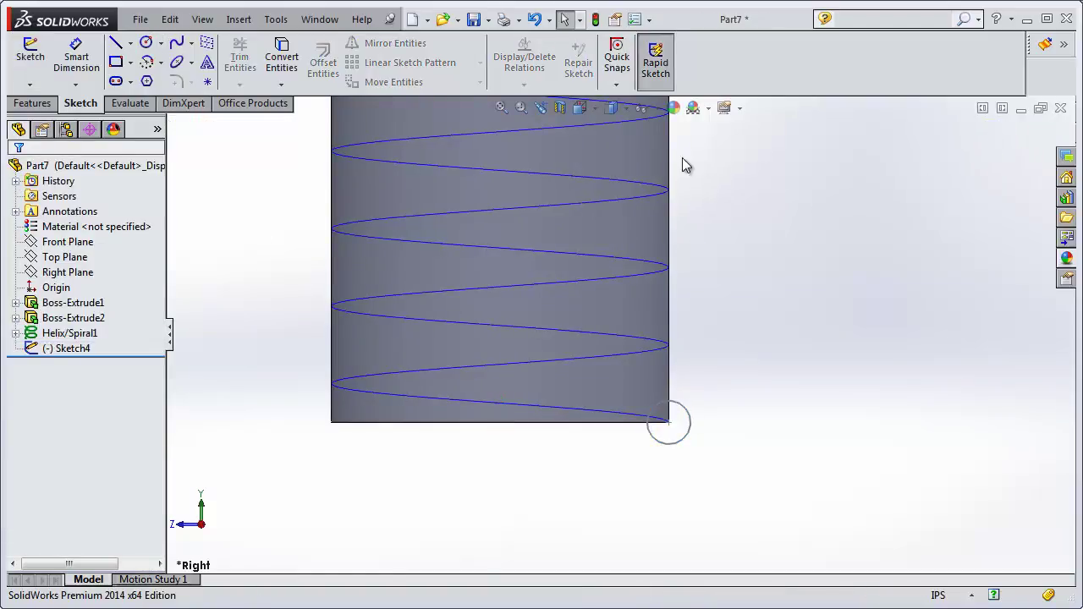
- View the whole bolt and helix in the Right orientation with feature tools showing
click(579, 107)
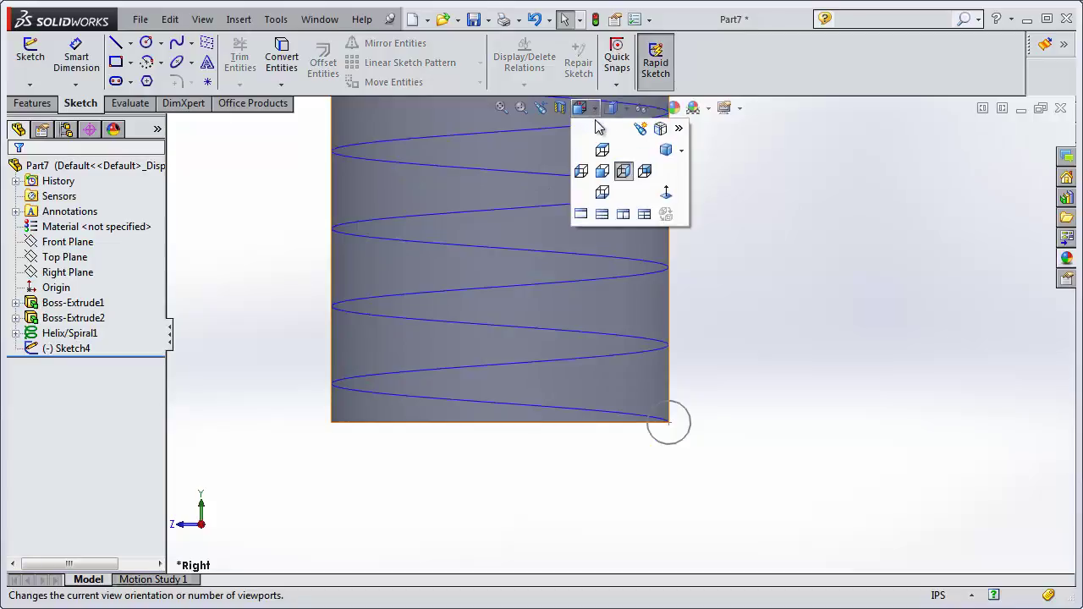
click(626, 176)
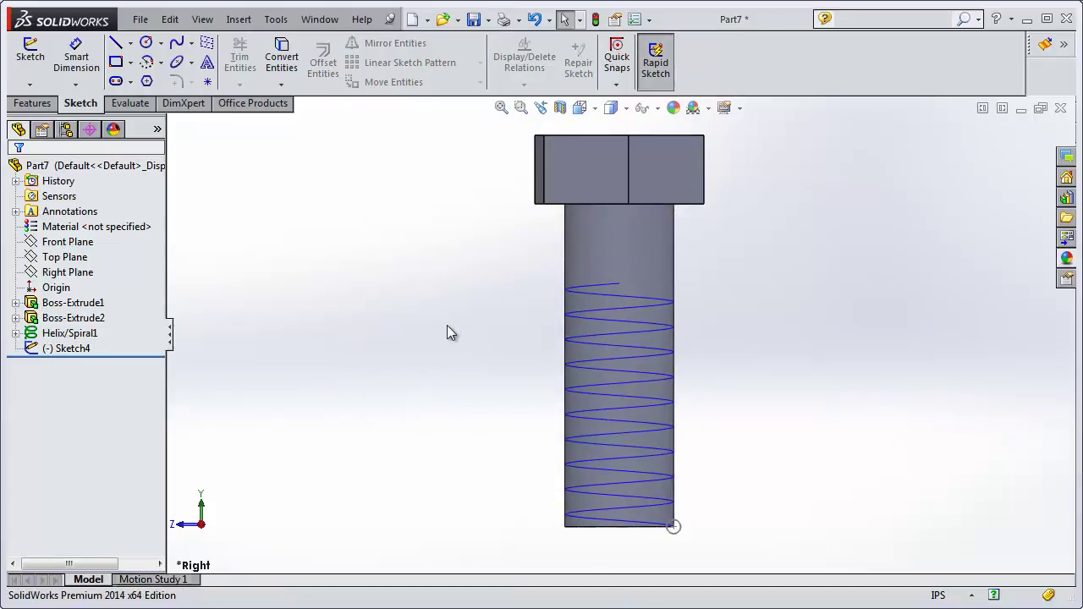
click(32, 104)
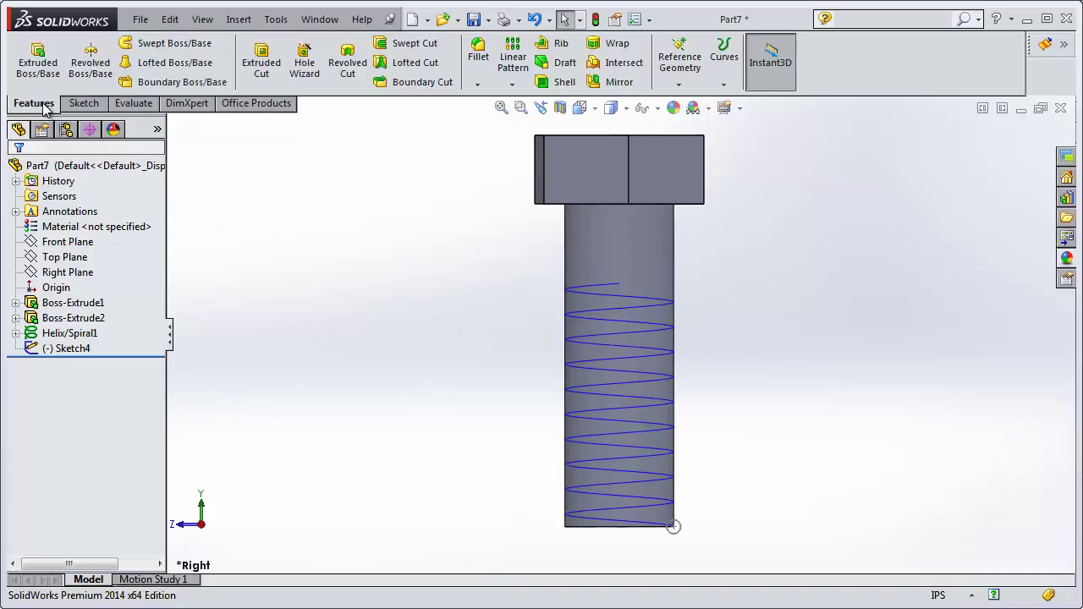
- Create a swept cut sweeping Sketch4 along Helix/Spiral1 to carve the threads
click(416, 50)
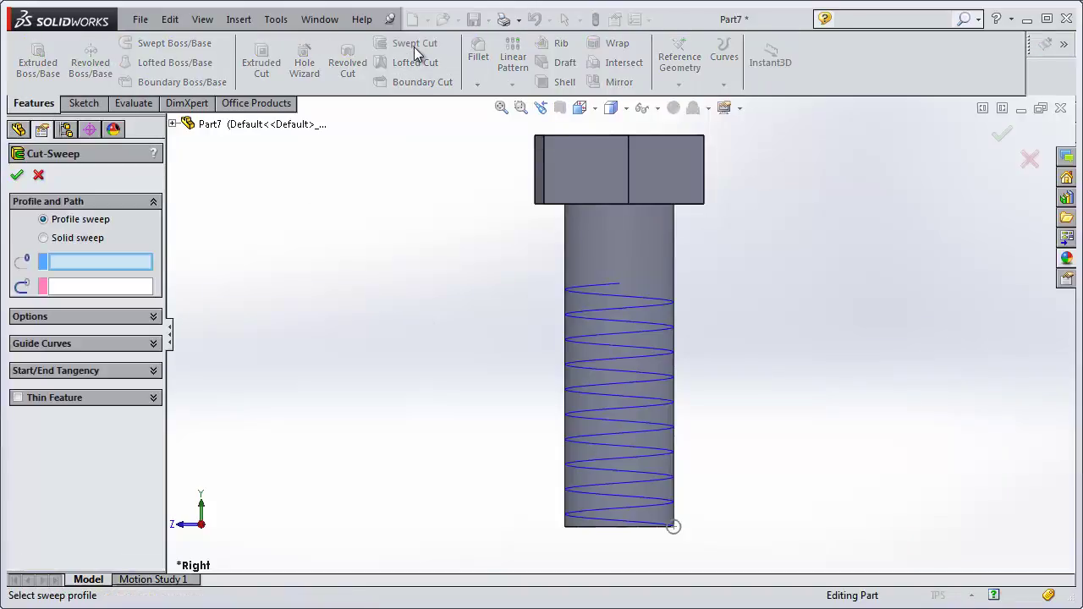
click(682, 532)
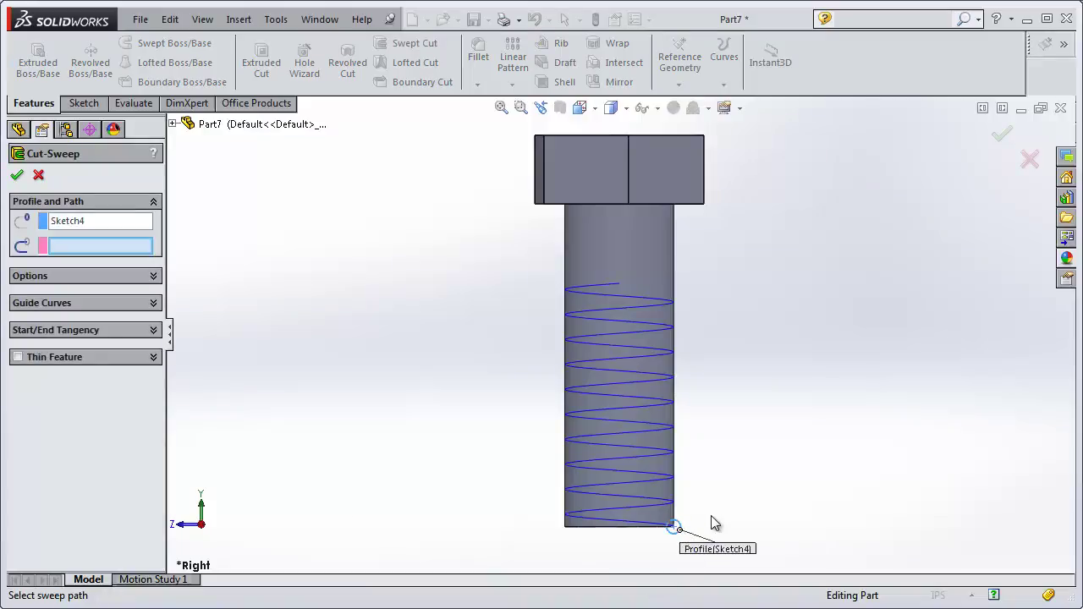
click(640, 481)
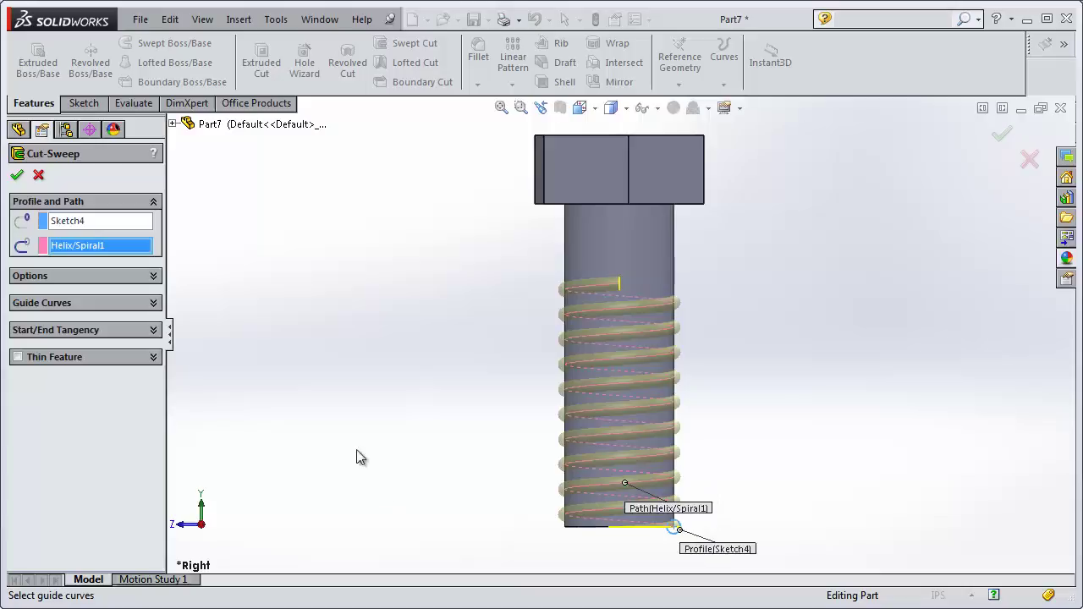
click(18, 178)
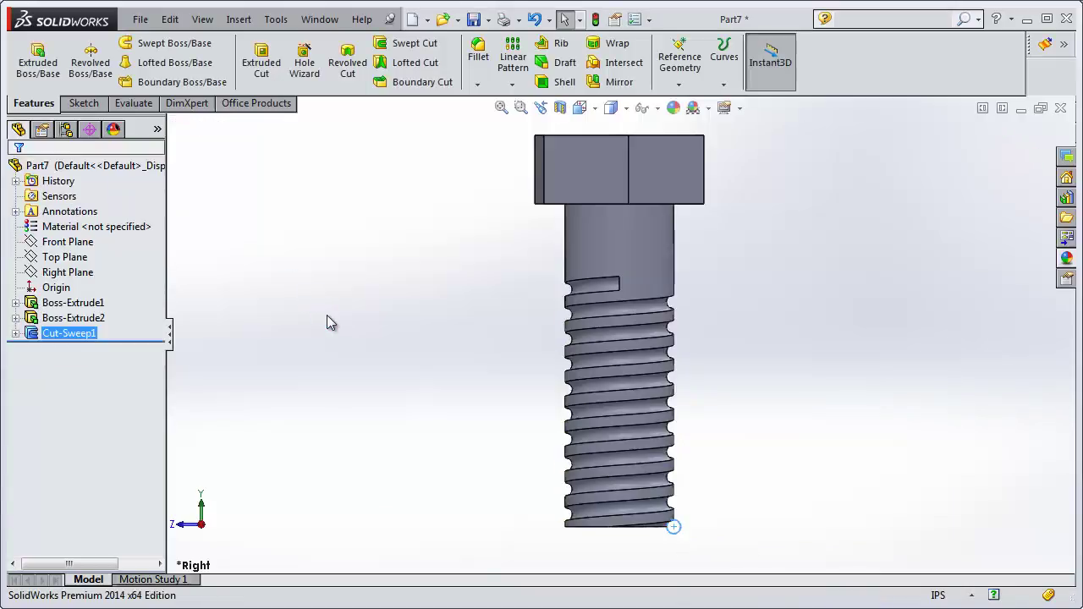
scroll(641, 416, down, 2)
scroll(629, 411, down, 2)
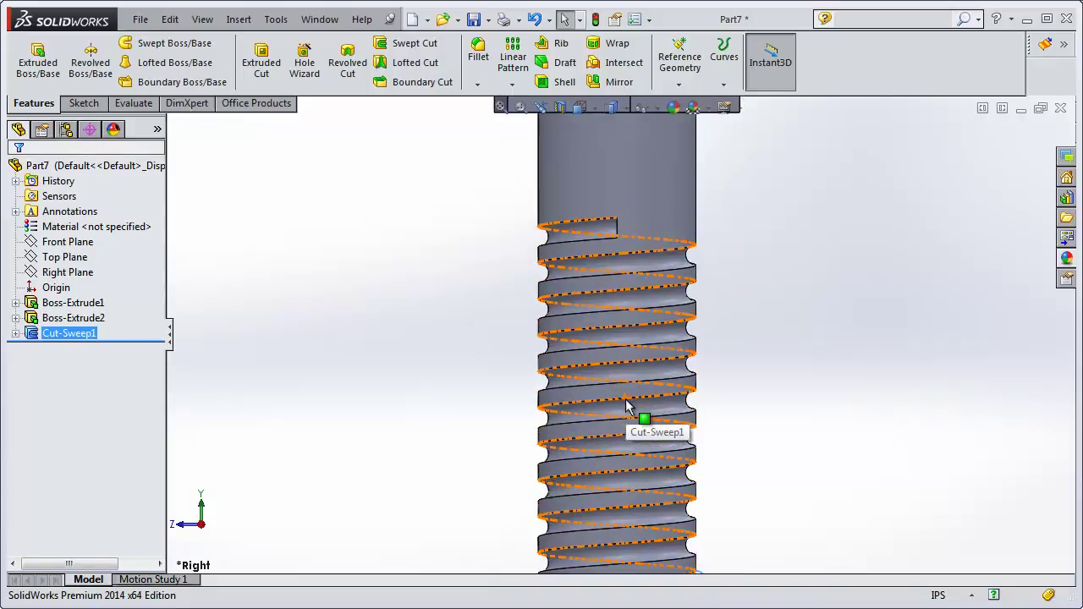
mouse_move(720, 438)
middle_down()
mouse_move(624, 423)
mouse_move(588, 377)
mouse_move(634, 338)
middle_up()
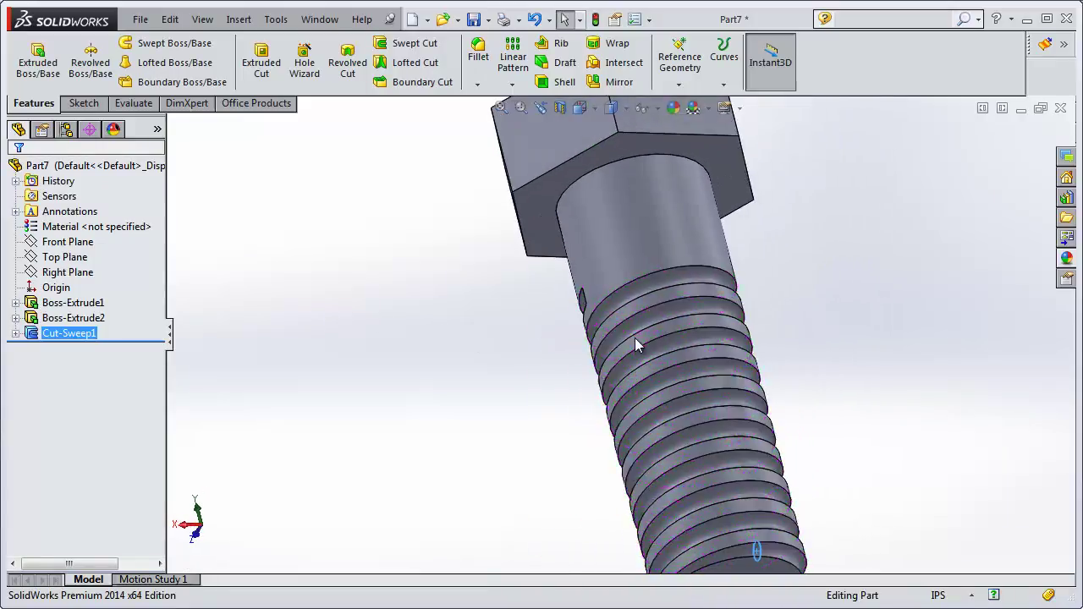
mouse_move(834, 408)
middle_down()
mouse_move(745, 348)
mouse_move(715, 305)
mouse_move(745, 334)
mouse_move(738, 410)
mouse_move(758, 364)
middle_up()
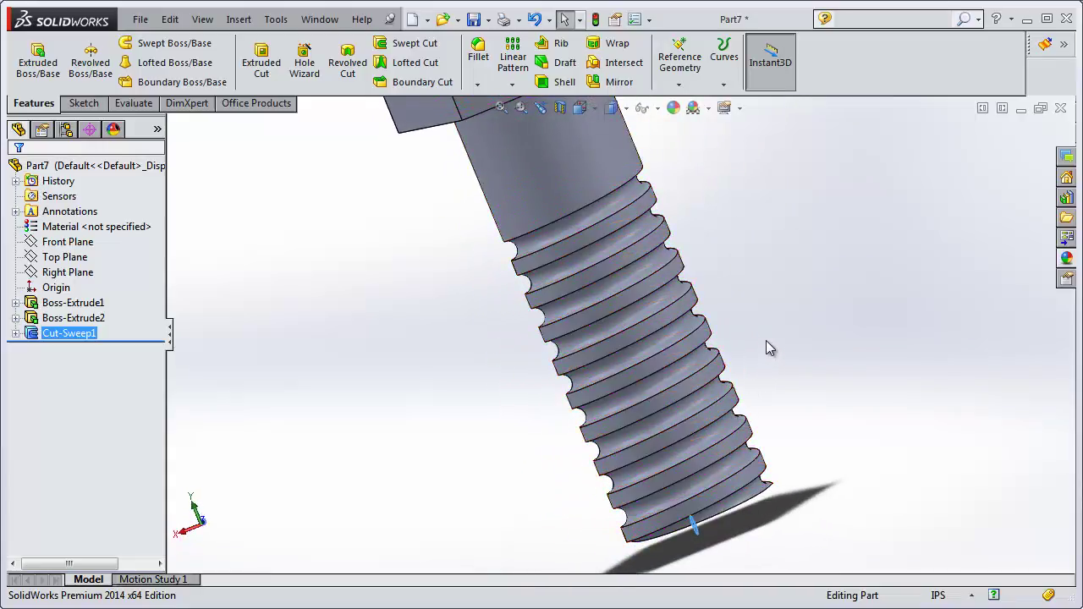
click(647, 204)
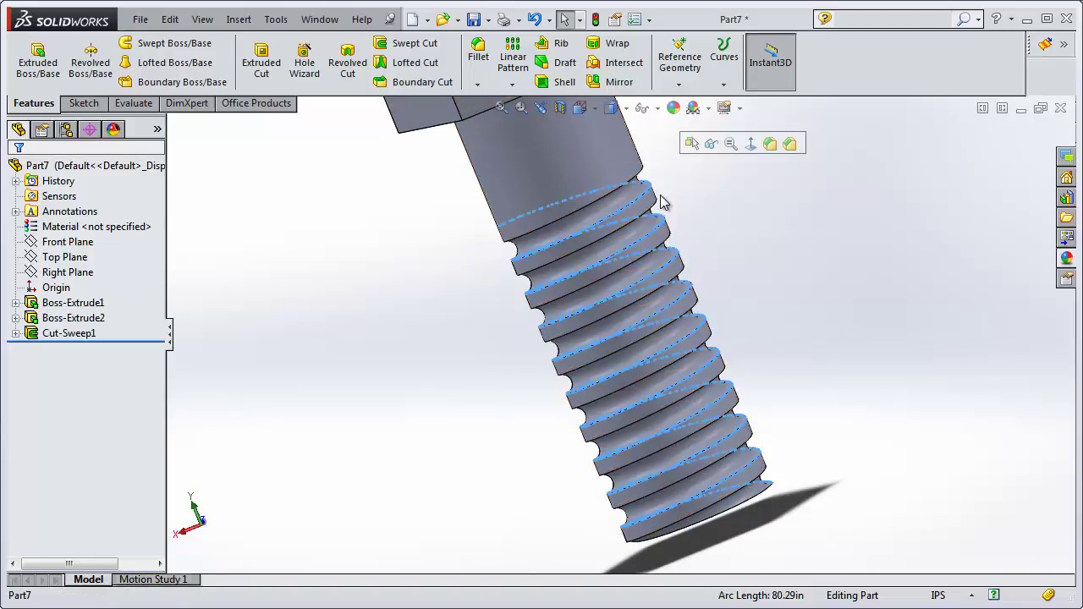
scroll(657, 209, down, 2)
scroll(658, 207, down, 3)
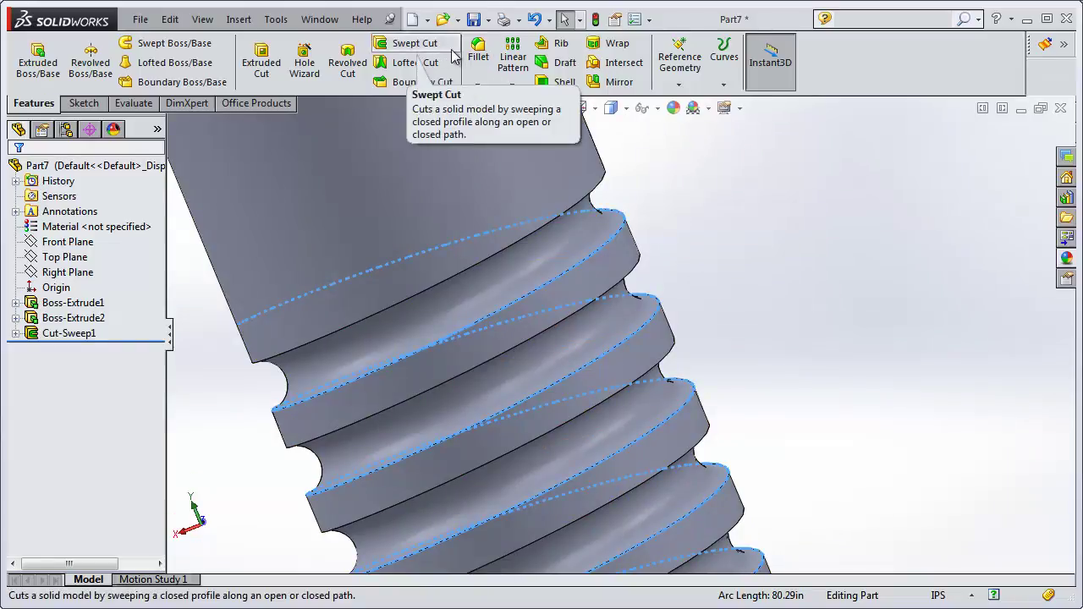
- Fillet the two helical thread edges with a 0.10in radius
click(479, 51)
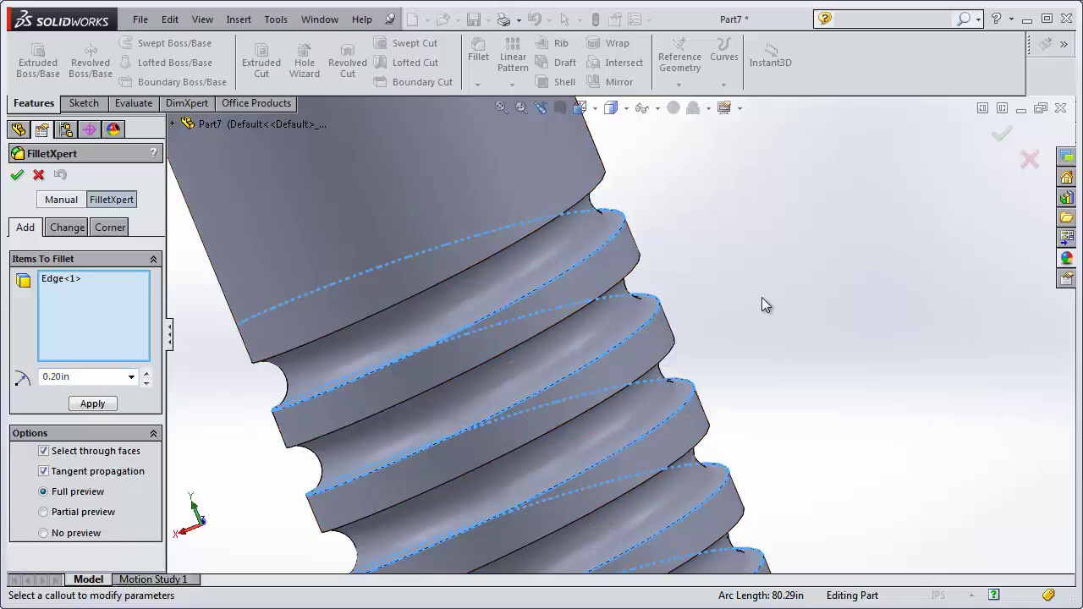
mouse_move(762, 297)
middle_down()
mouse_move(856, 250)
mouse_move(853, 214)
middle_up()
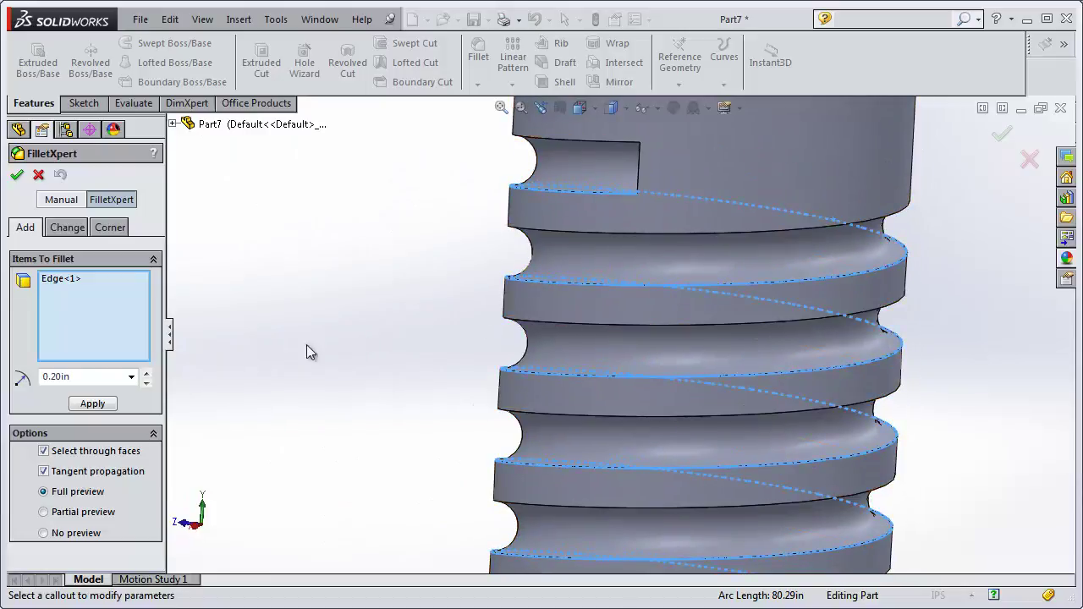
click(147, 382)
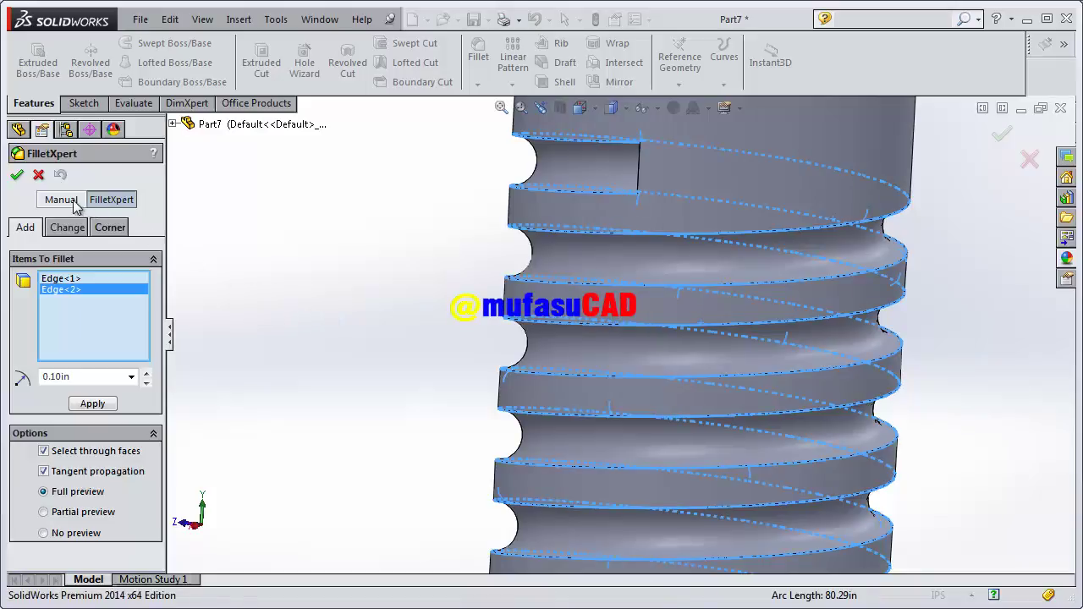
click(17, 175)
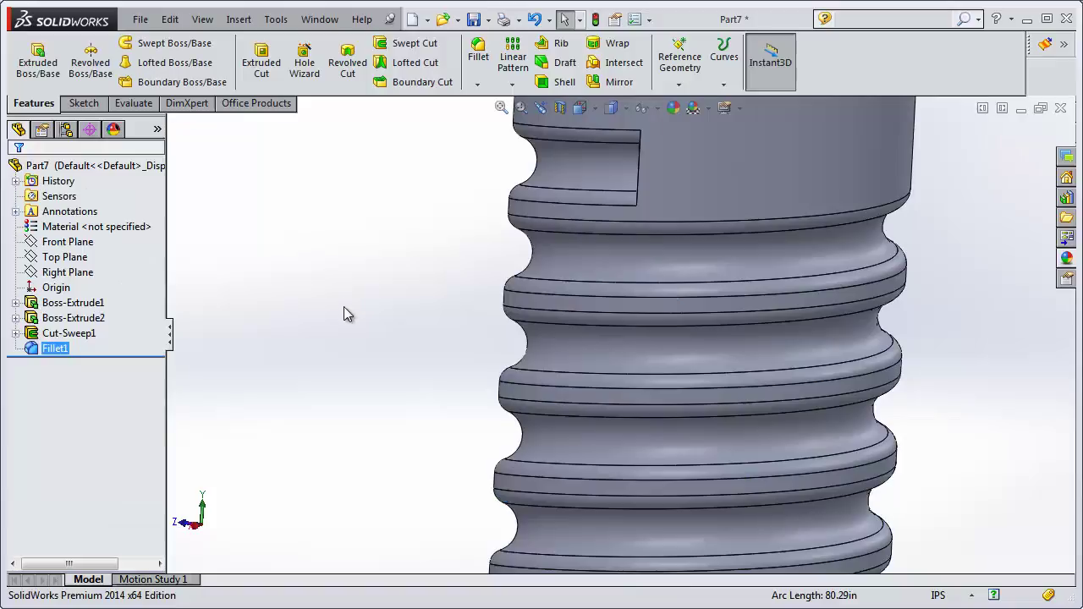
scroll(352, 327, down, 2)
scroll(420, 363, up, 3)
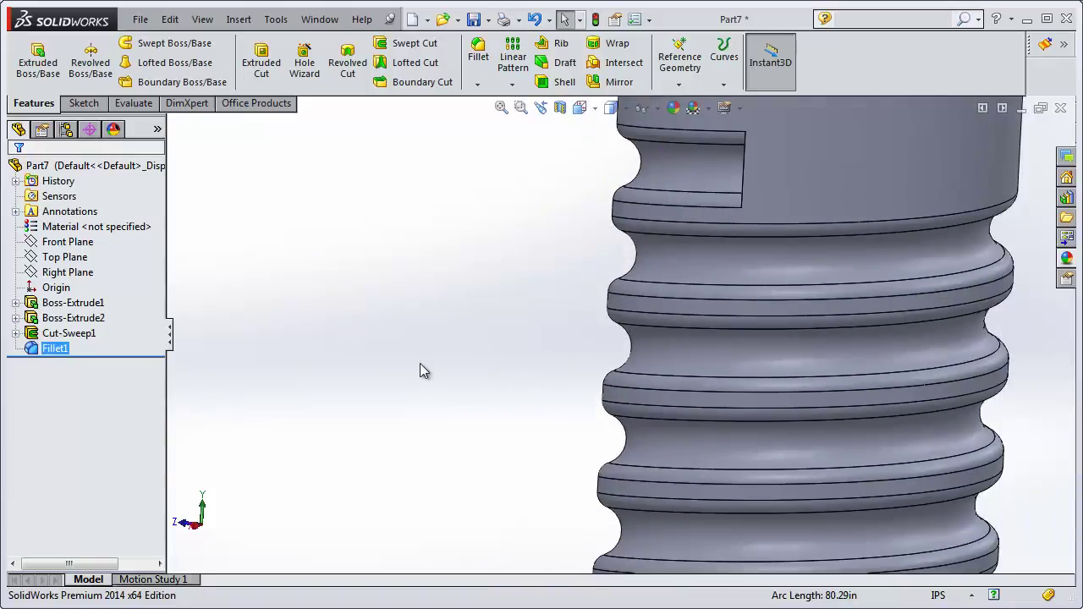
scroll(461, 381, up, 2)
scroll(462, 382, up, 3)
scroll(503, 406, up, 2)
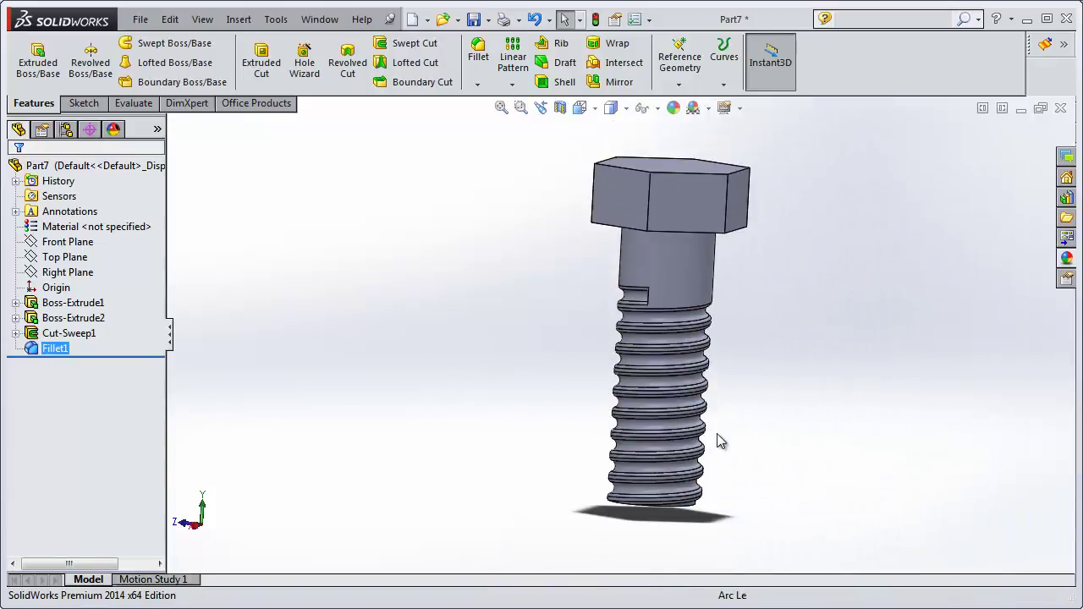
mouse_move(719, 443)
middle_down()
mouse_move(696, 436)
mouse_move(629, 452)
mouse_move(580, 438)
mouse_move(567, 414)
mouse_move(508, 389)
mouse_move(462, 404)
mouse_move(455, 464)
mouse_move(577, 490)
mouse_move(610, 511)
mouse_move(529, 545)
mouse_move(435, 524)
mouse_move(342, 534)
middle_up()
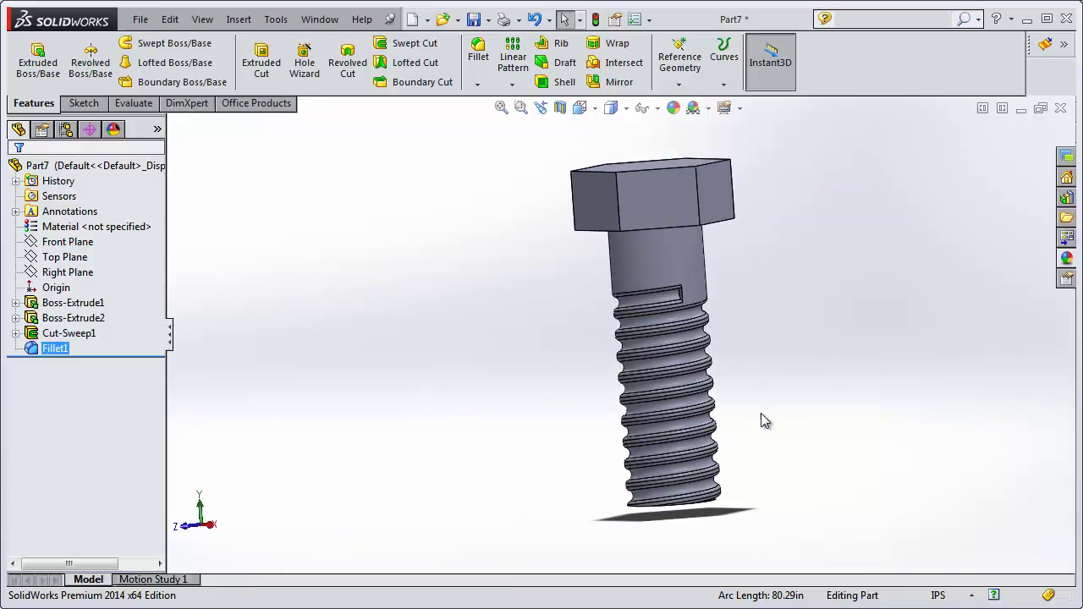
mouse_move(764, 418)
middle_down()
mouse_move(744, 380)
mouse_move(587, 428)
mouse_move(502, 439)
mouse_move(469, 432)
mouse_move(459, 418)
middle_up()
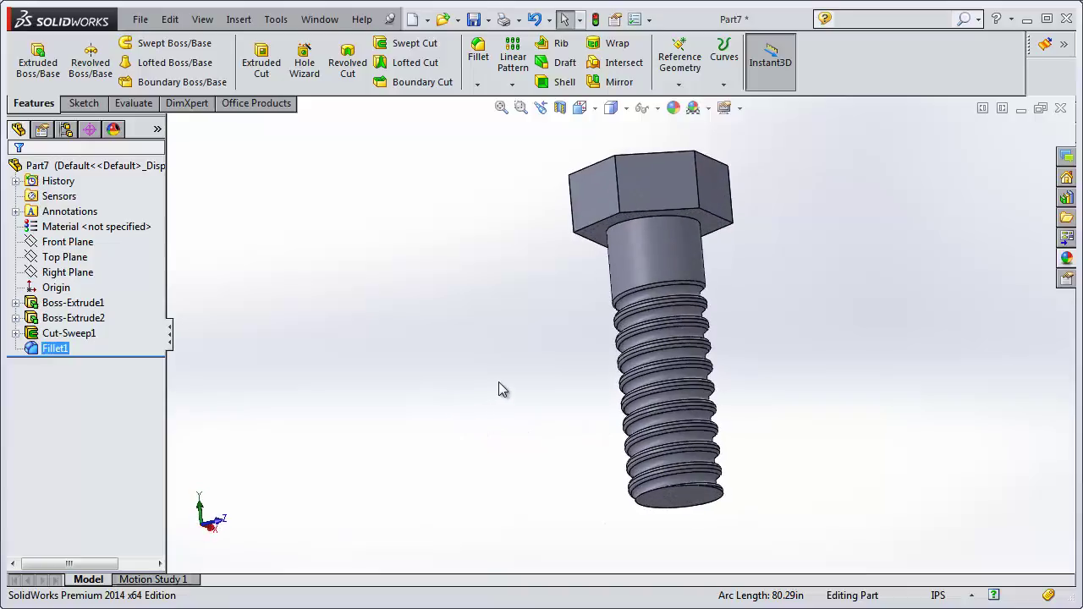